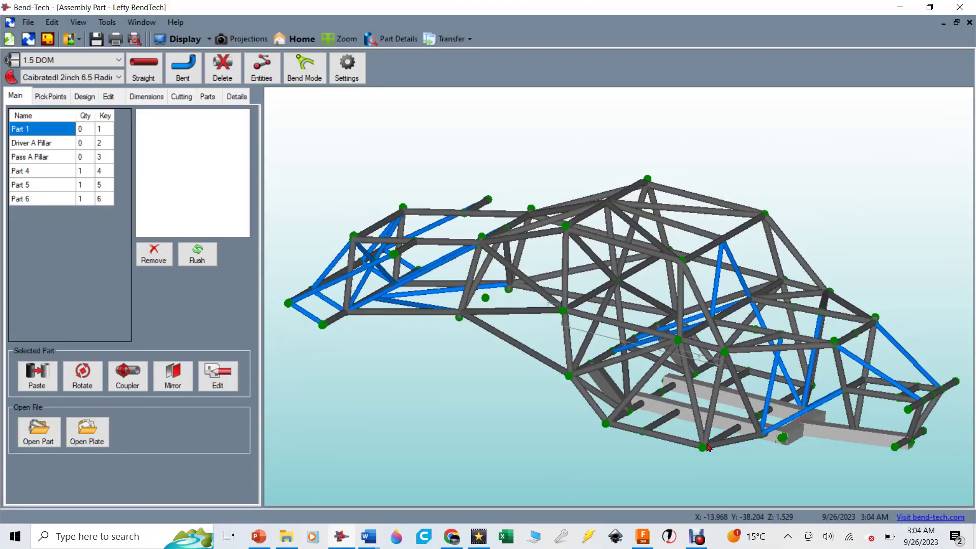
# Orbit the 1.5 DOM tube chassis to view it from another angle.
pyautogui.moveTo(743, 431); pyautogui.dragTo(686, 400)
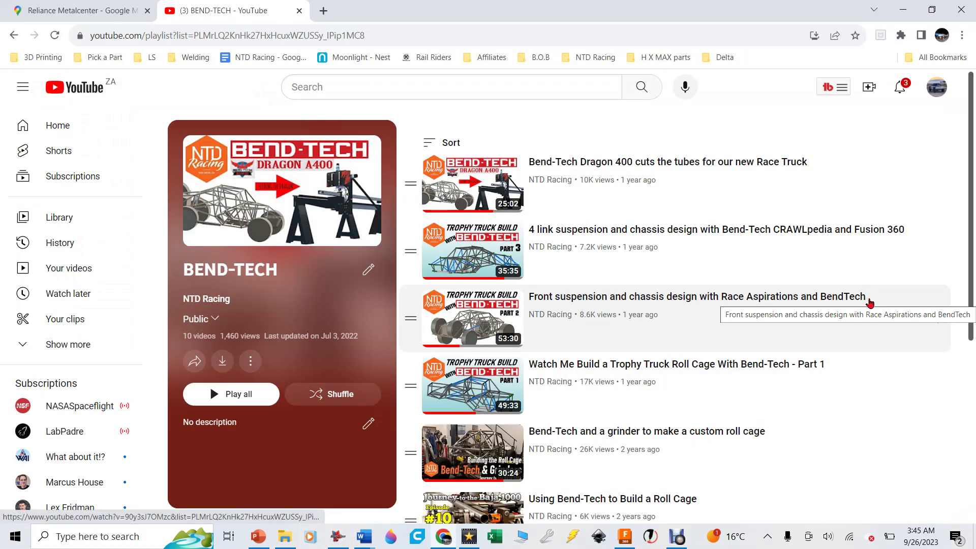
# Scroll further down the NTD Racing BEND-TECH YouTube playlist.
pyautogui.scroll(-3, 870, 303)
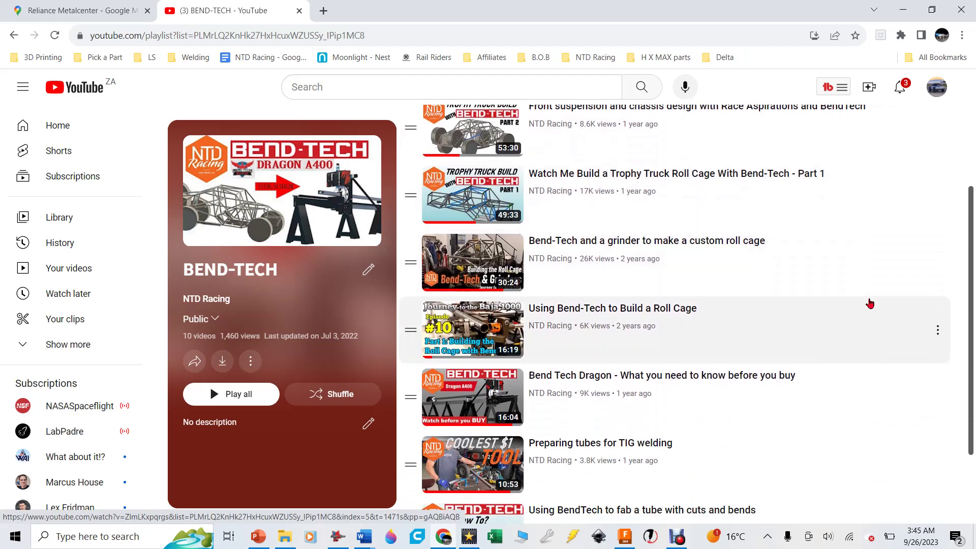
pyautogui.scroll(-2, 870, 303)
pyautogui.scroll(-1, 870, 303)
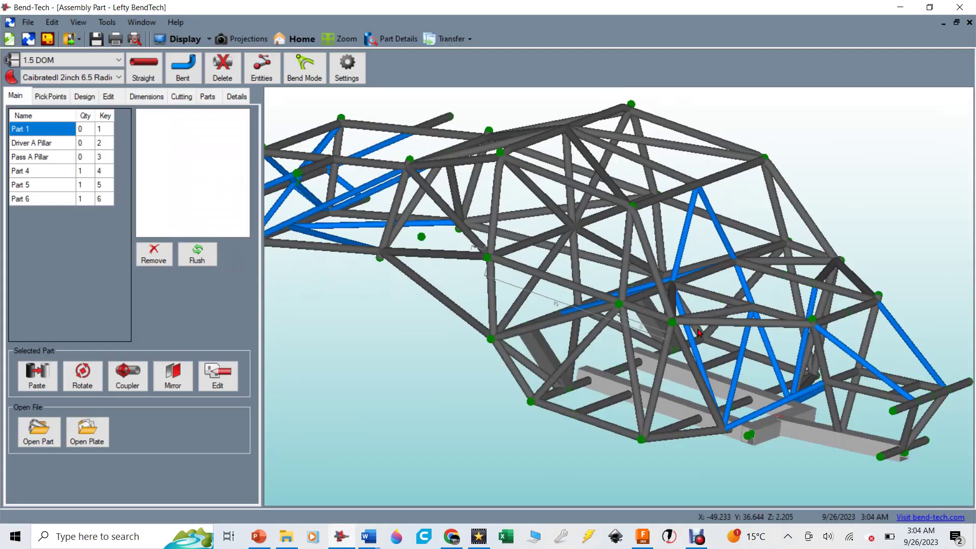
pyautogui.scroll(2, 709, 331)
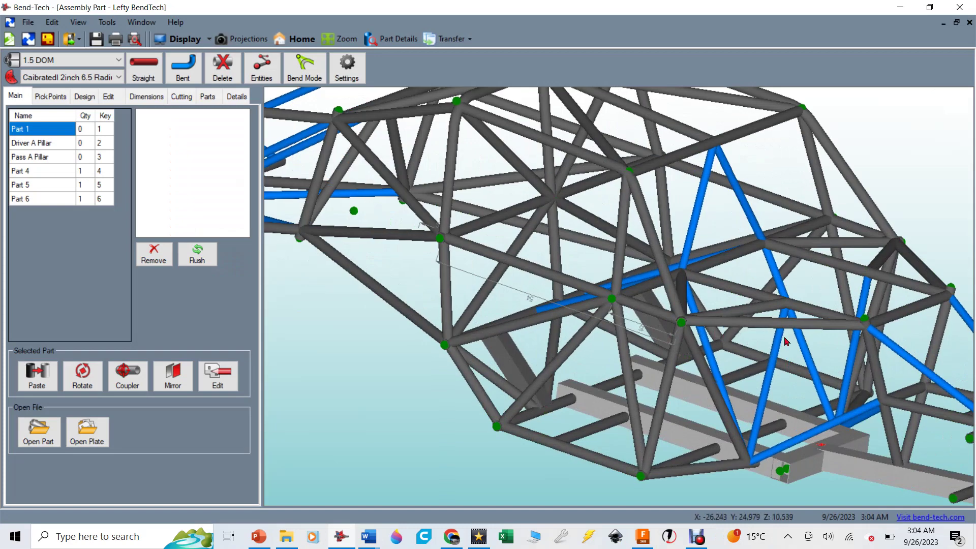
pyautogui.moveTo(786, 340); pyautogui.dragTo(768, 347, button='middle')
pyautogui.scroll(4, 441, 203)
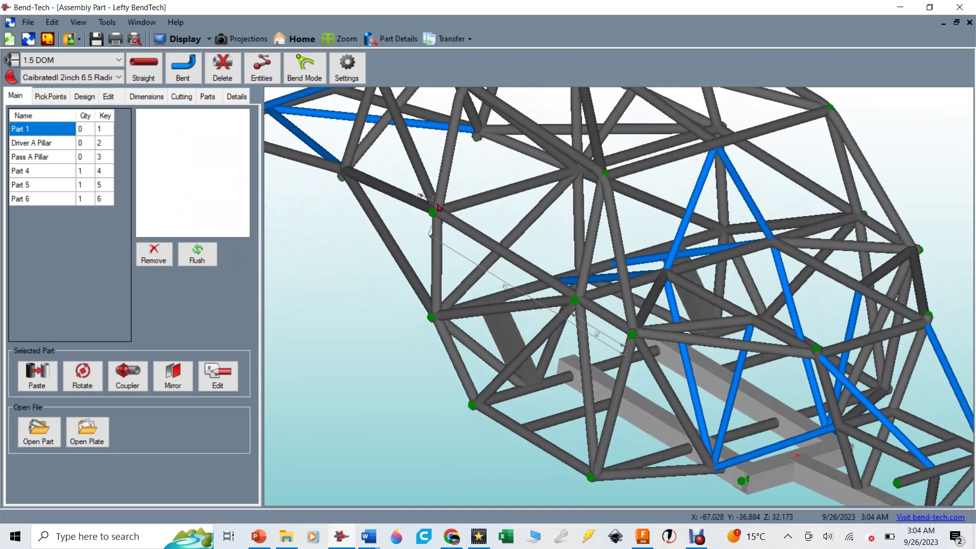
pyautogui.scroll(-1, 441, 204)
pyautogui.scroll(-2, 448, 205)
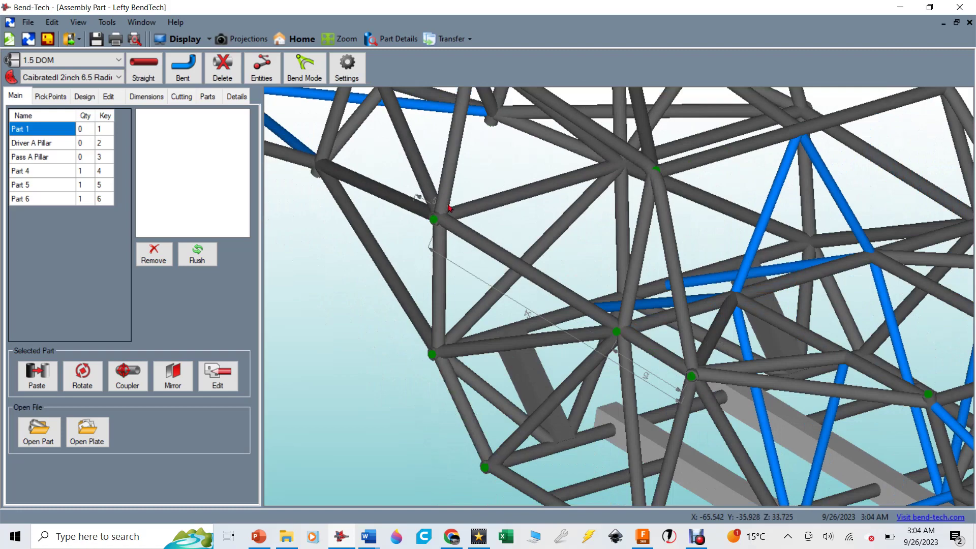
pyautogui.scroll(-5, 529, 204)
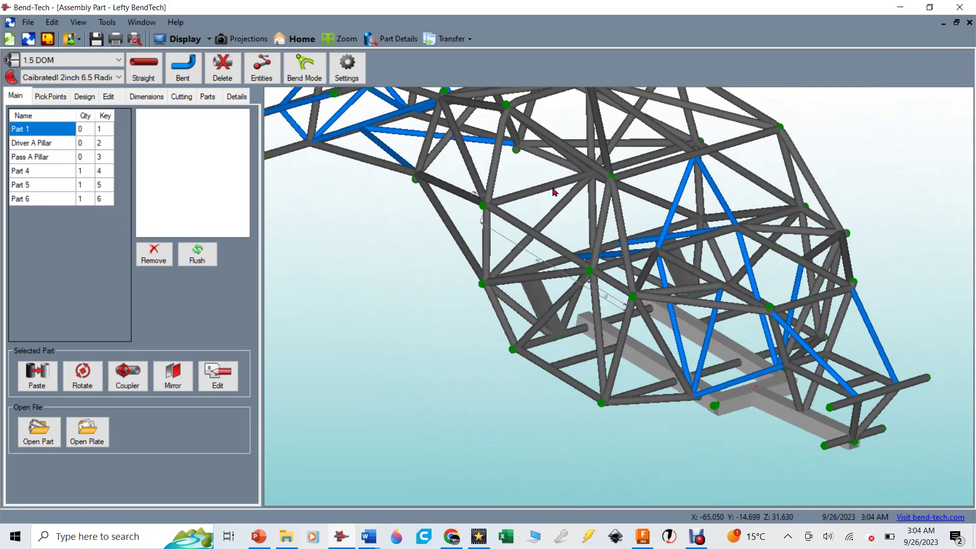
pyautogui.moveTo(779, 379); pyautogui.dragTo(801, 362, button='right')
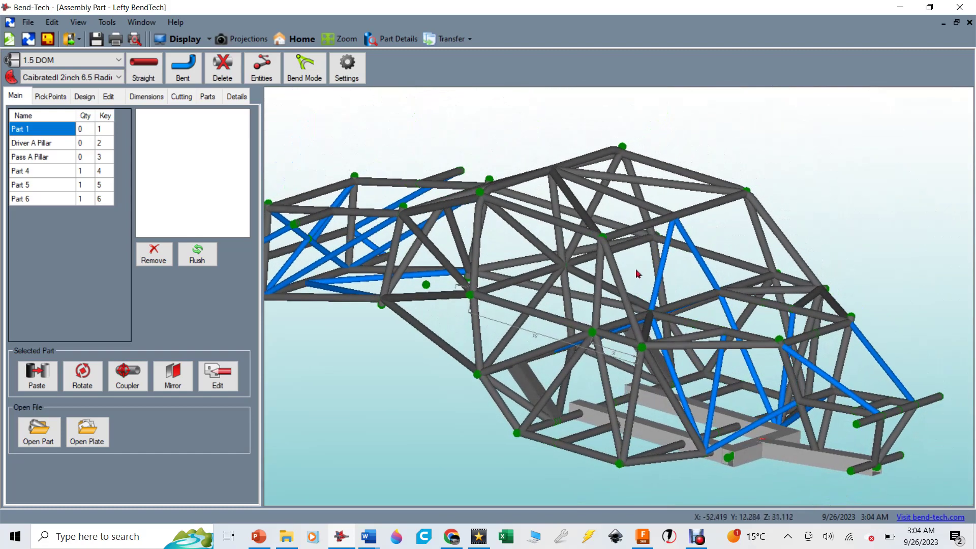
pyautogui.scroll(5, 619, 252)
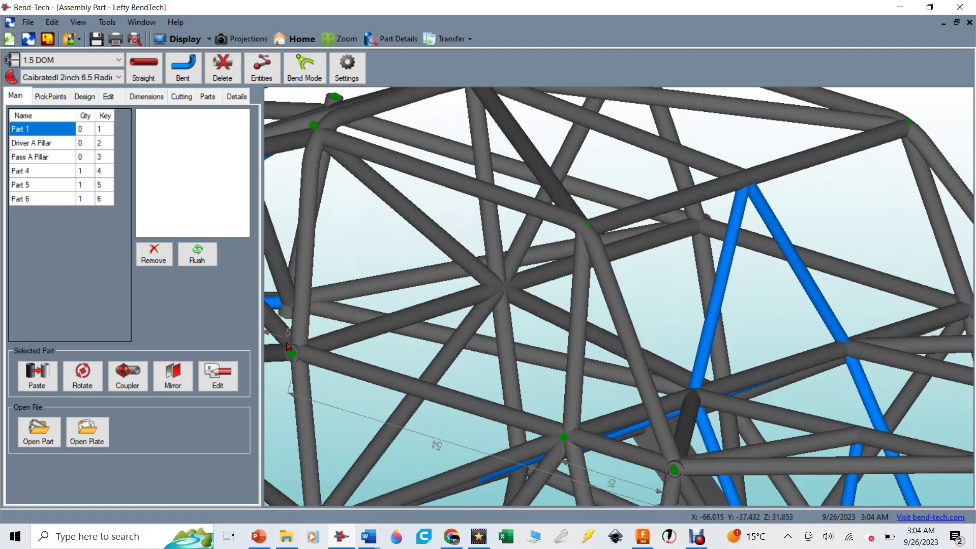
pyautogui.scroll(6, 286, 345)
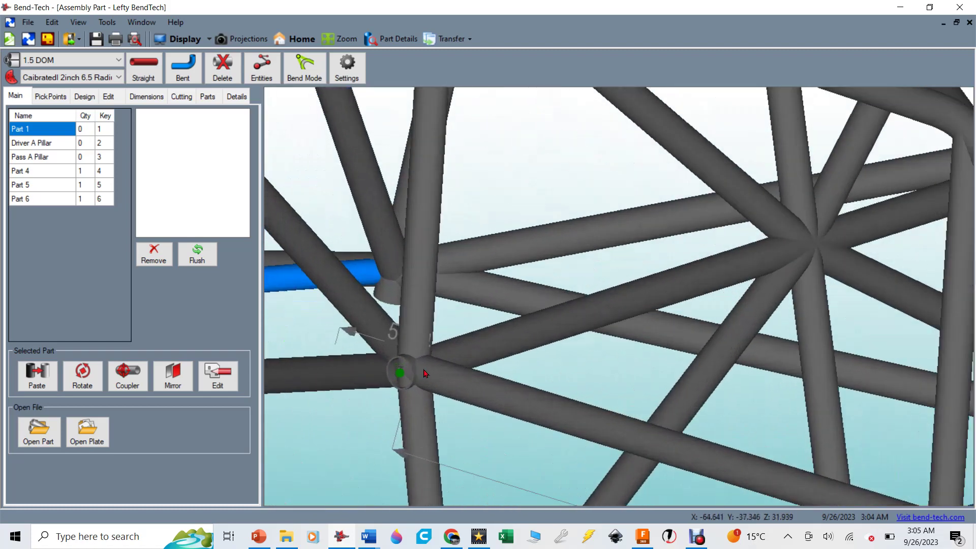
pyautogui.moveTo(459, 373); pyautogui.dragTo(439, 407, button='middle')
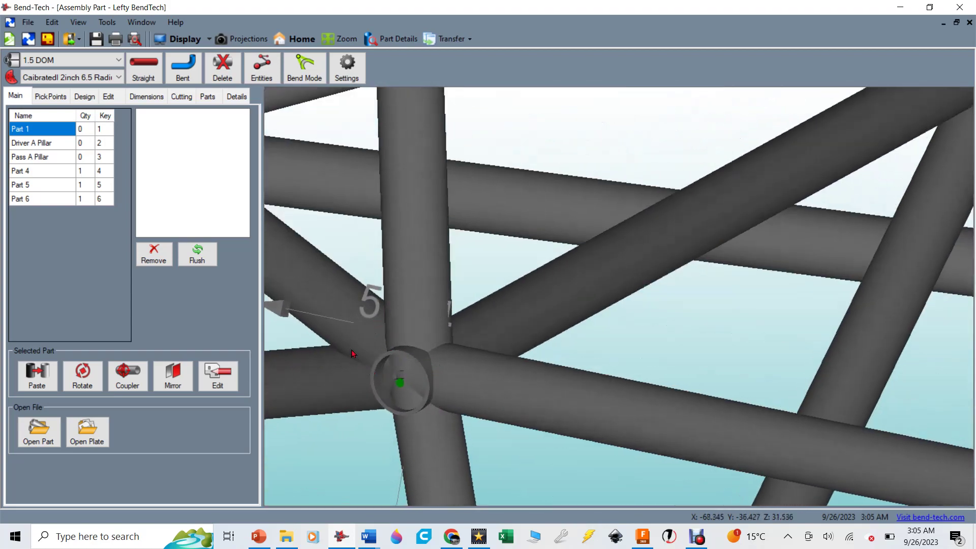
pyautogui.moveTo(353, 353); pyautogui.dragTo(320, 304, button='middle')
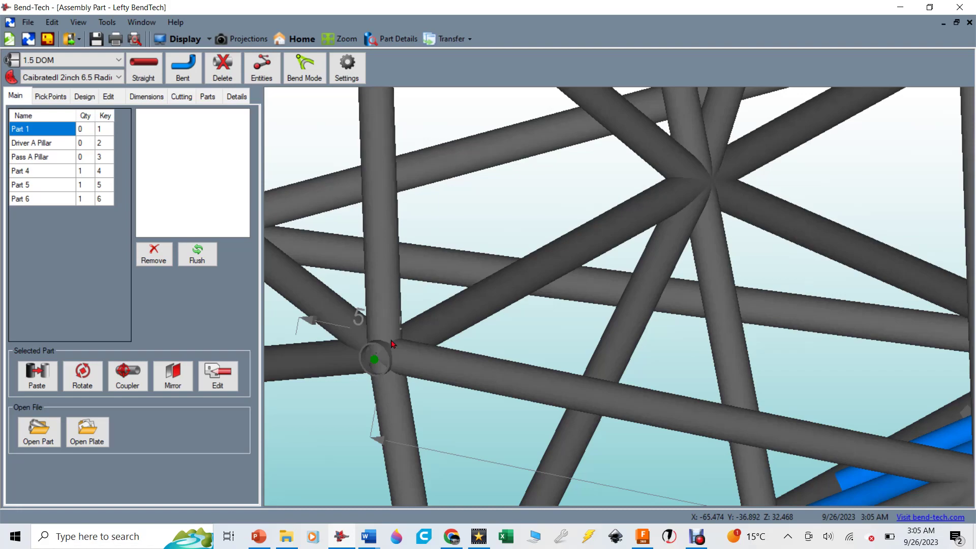
pyautogui.scroll(-6, 391, 345)
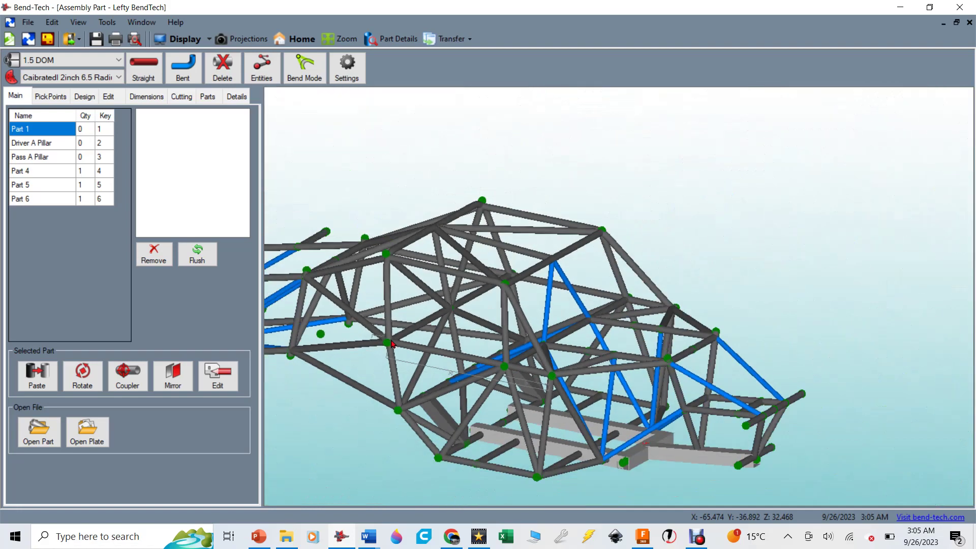
pyautogui.moveTo(392, 344); pyautogui.dragTo(510, 351)
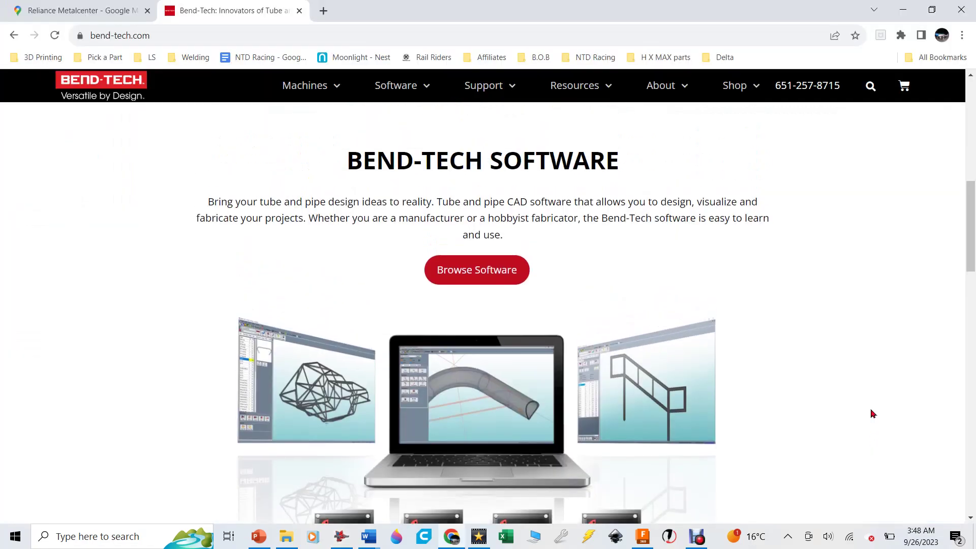
# Scroll up to the top of the bend-tech.com software page.
pyautogui.scroll(3, 872, 411)
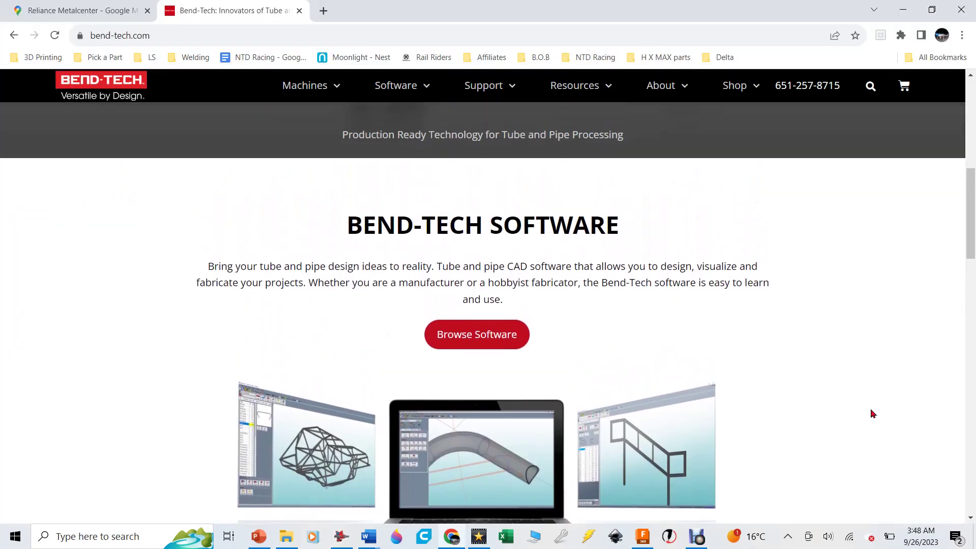
pyautogui.scroll(7, 872, 413)
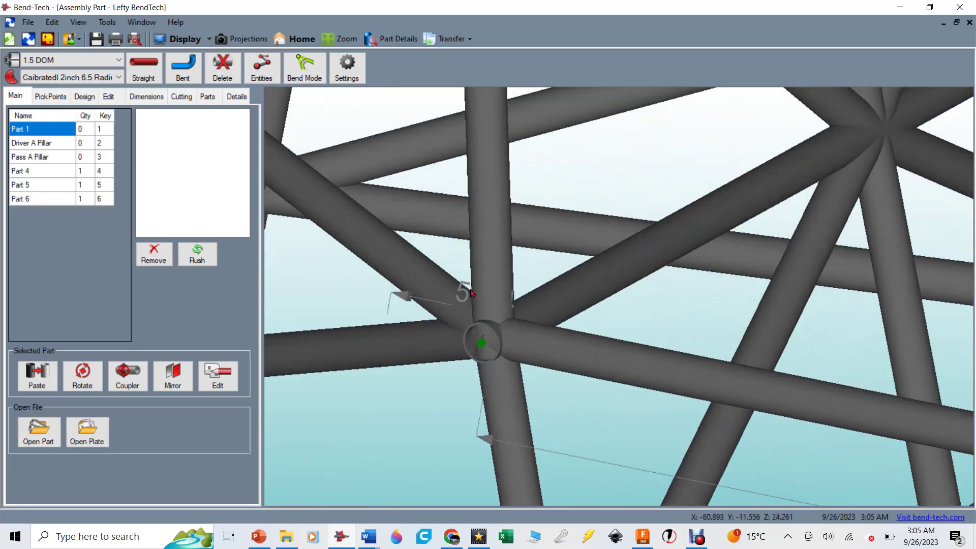
pyautogui.scroll(-1, 474, 350)
pyautogui.scroll(-5, 474, 350)
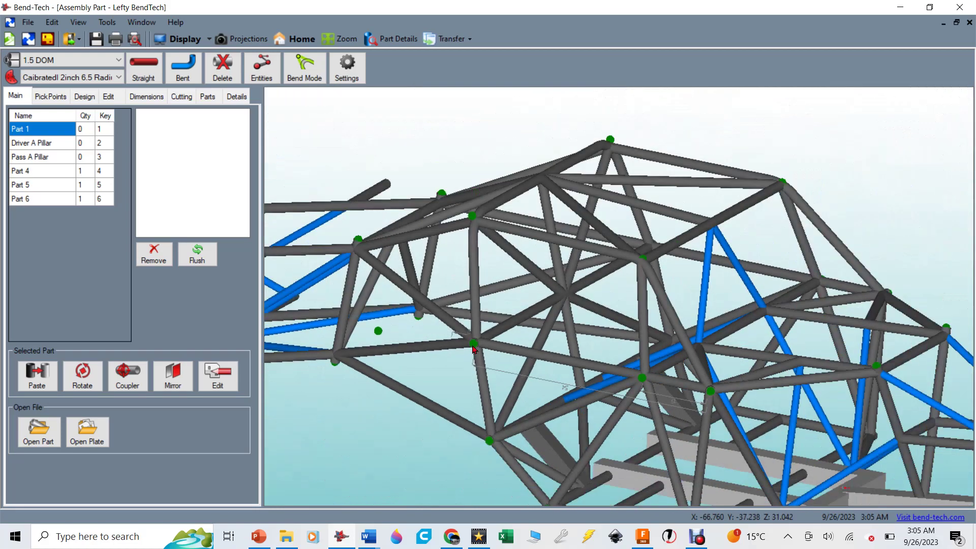
pyautogui.moveTo(482, 324); pyautogui.dragTo(488, 319, button='middle')
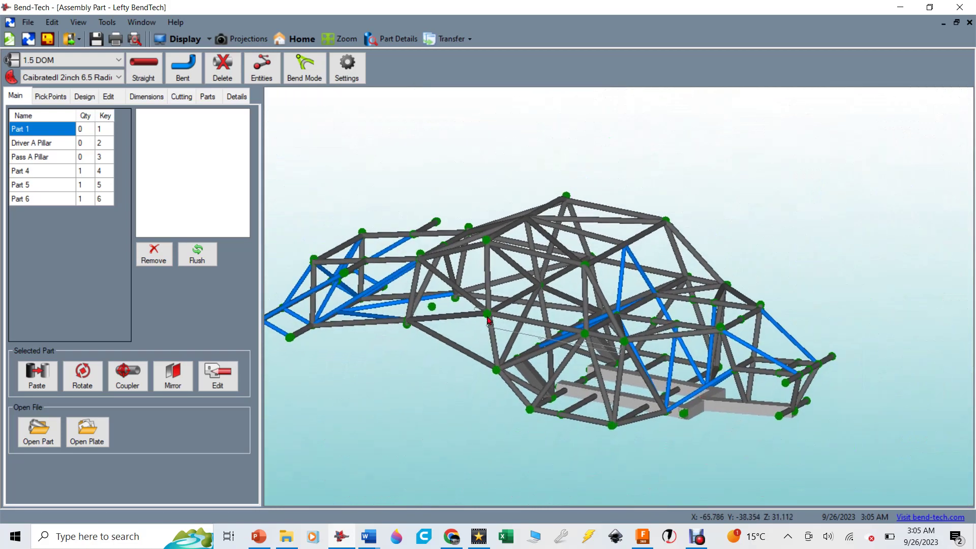
pyautogui.scroll(5, 487, 319)
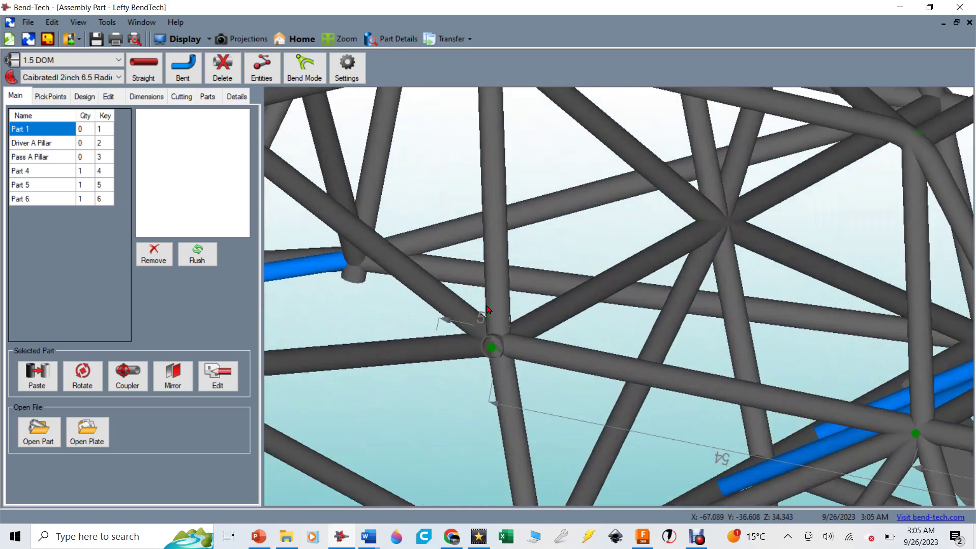
pyautogui.scroll(-5, 487, 309)
pyautogui.scroll(3, 776, 337)
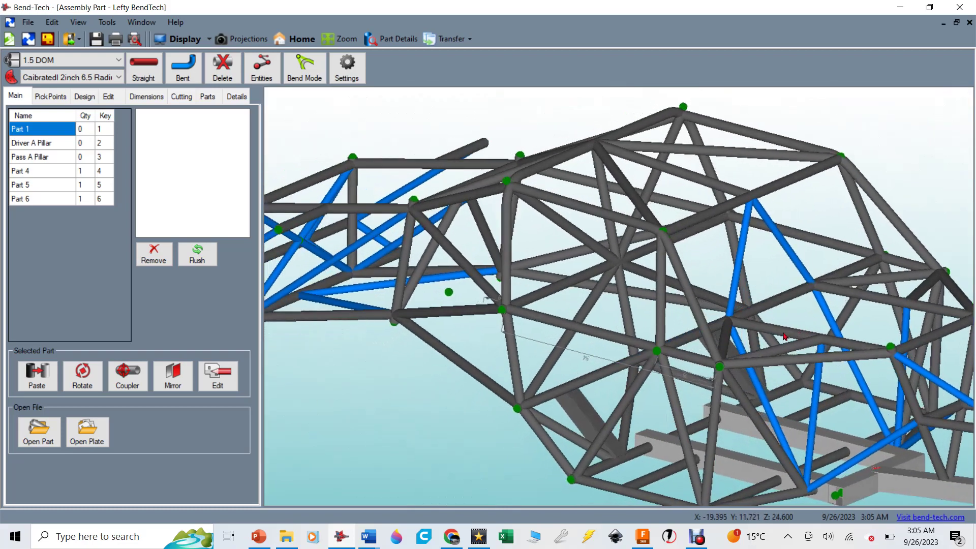
pyautogui.scroll(-5, 776, 337)
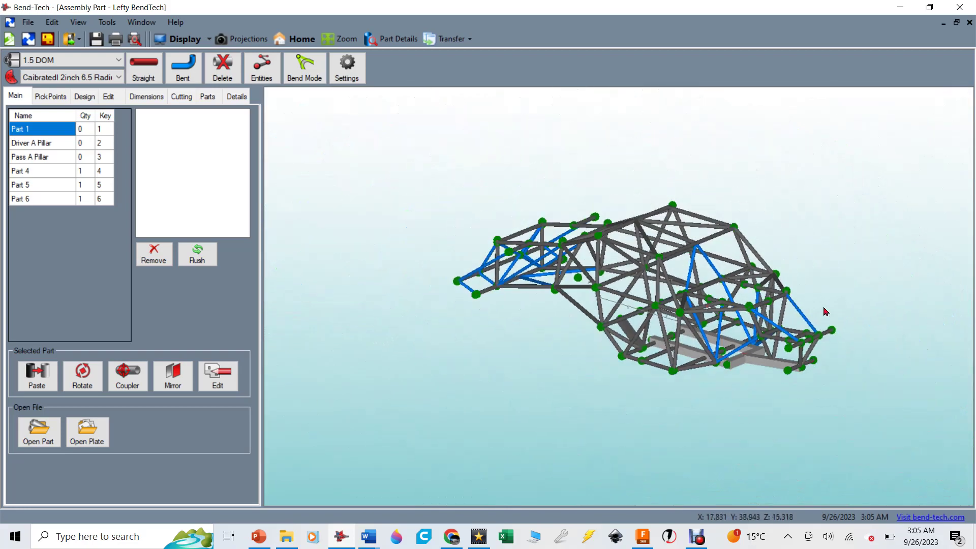
pyautogui.moveTo(824, 311); pyautogui.dragTo(639, 315)
pyautogui.scroll(3, 639, 315)
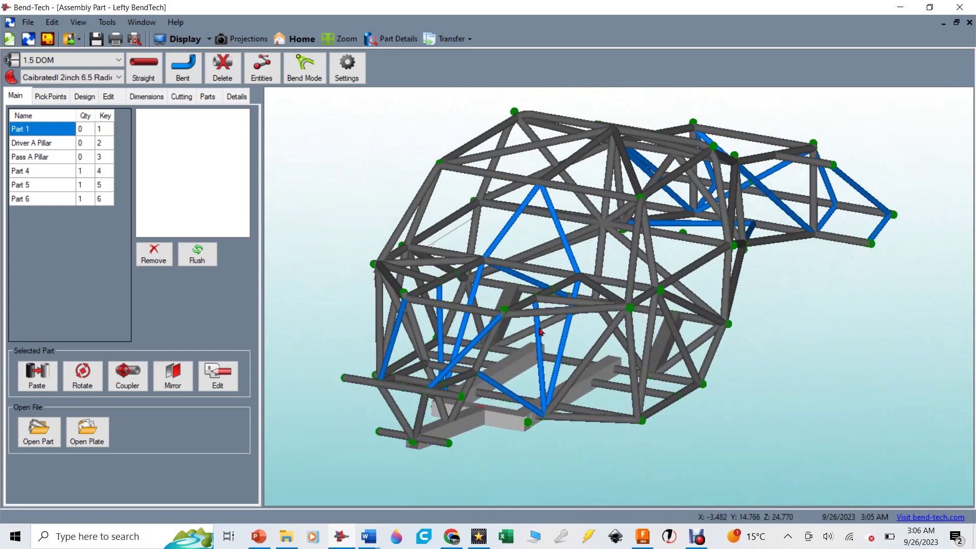
pyautogui.moveTo(647, 330); pyautogui.dragTo(574, 335)
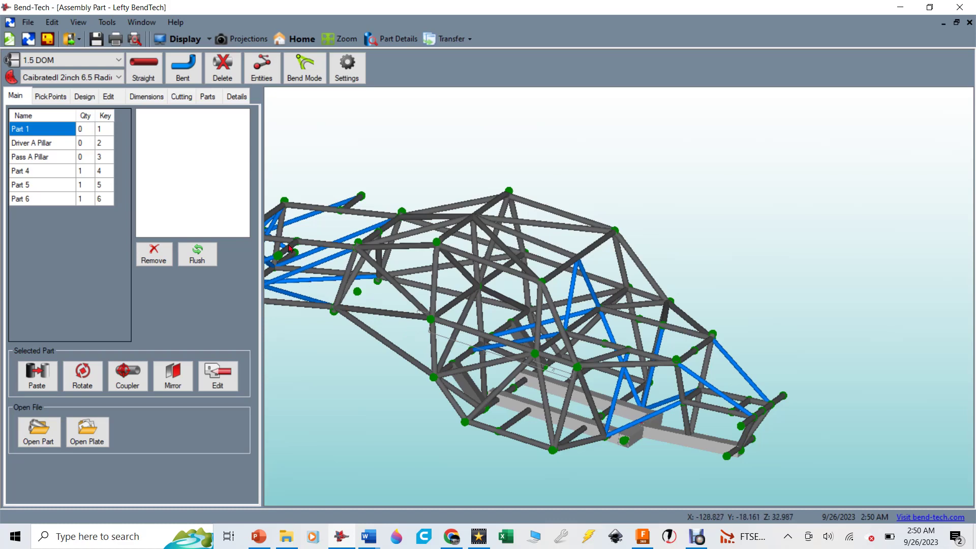
# Create a blank assembly, orbit and zoom around its origin axes, and open the PickPoints Single panel.
pyautogui.click(28, 40)
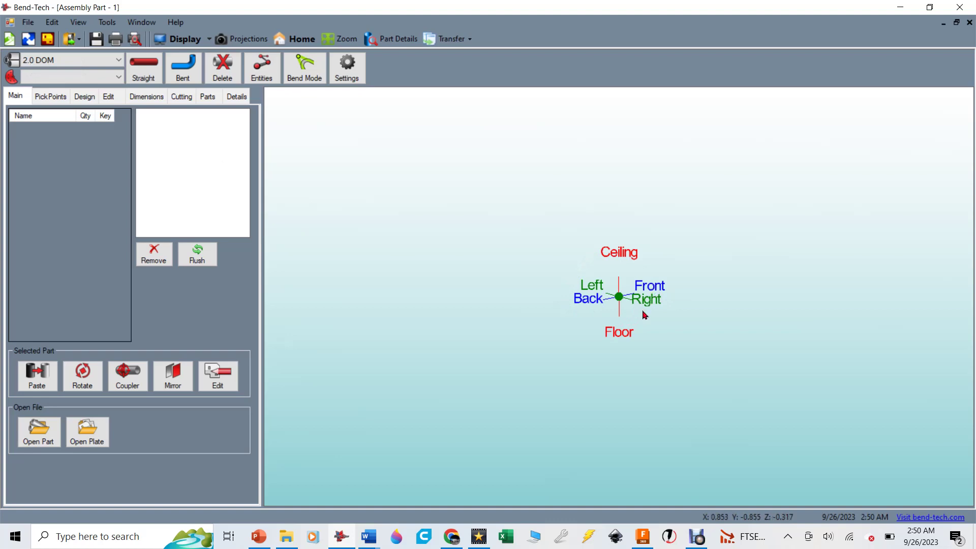
pyautogui.moveTo(644, 315); pyautogui.dragTo(667, 316)
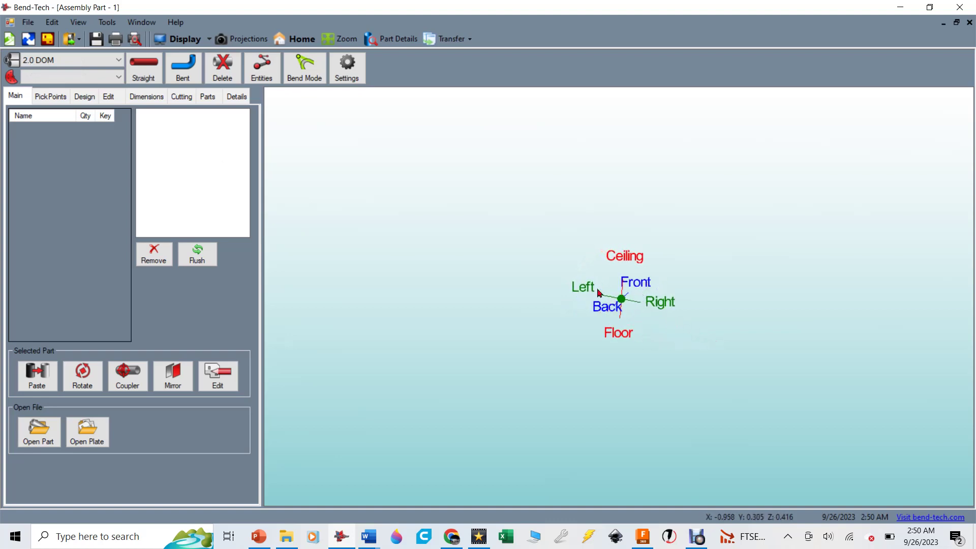
pyautogui.moveTo(646, 360); pyautogui.dragTo(841, 345)
pyautogui.moveTo(705, 325); pyautogui.dragTo(630, 334)
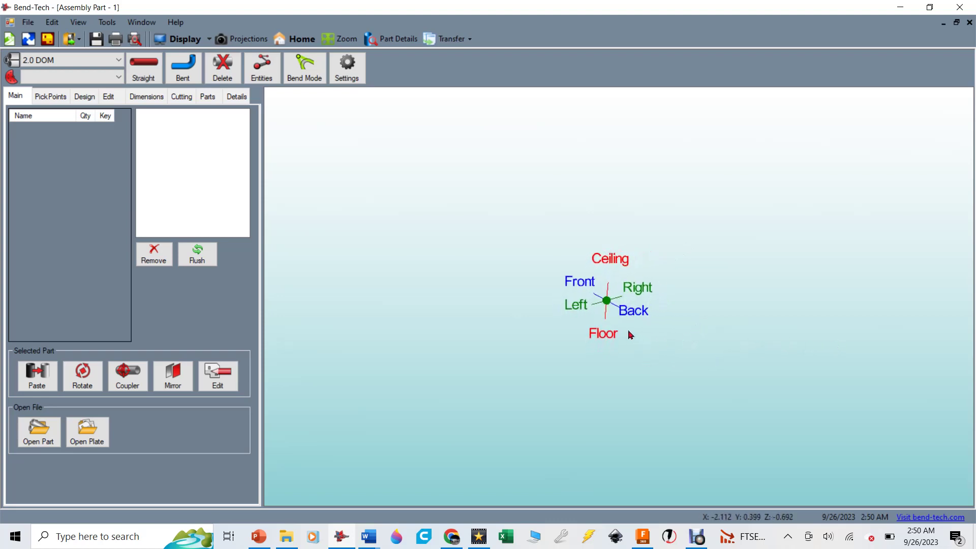
pyautogui.scroll(2, 630, 335)
pyautogui.scroll(1, 630, 334)
pyautogui.moveTo(593, 271); pyautogui.dragTo(564, 292, button='middle')
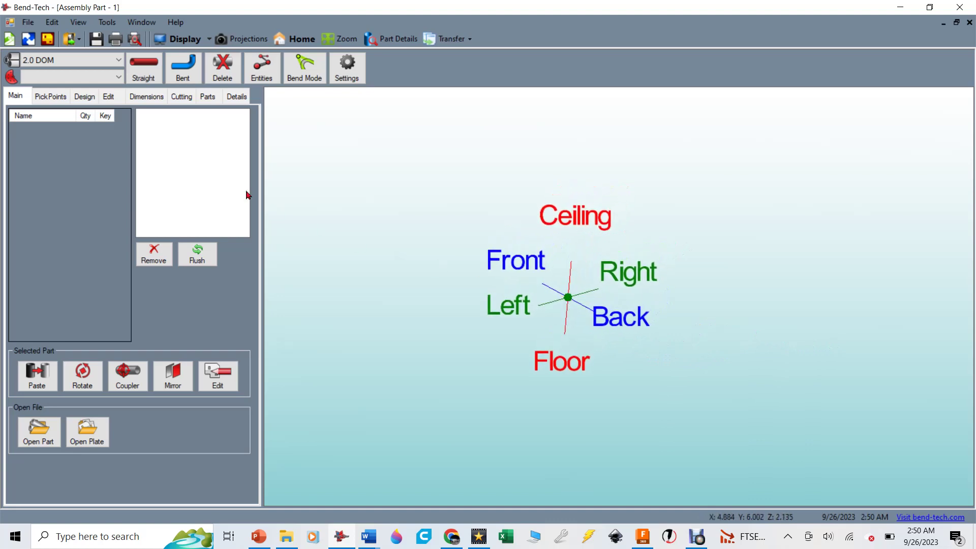
pyautogui.click(49, 97)
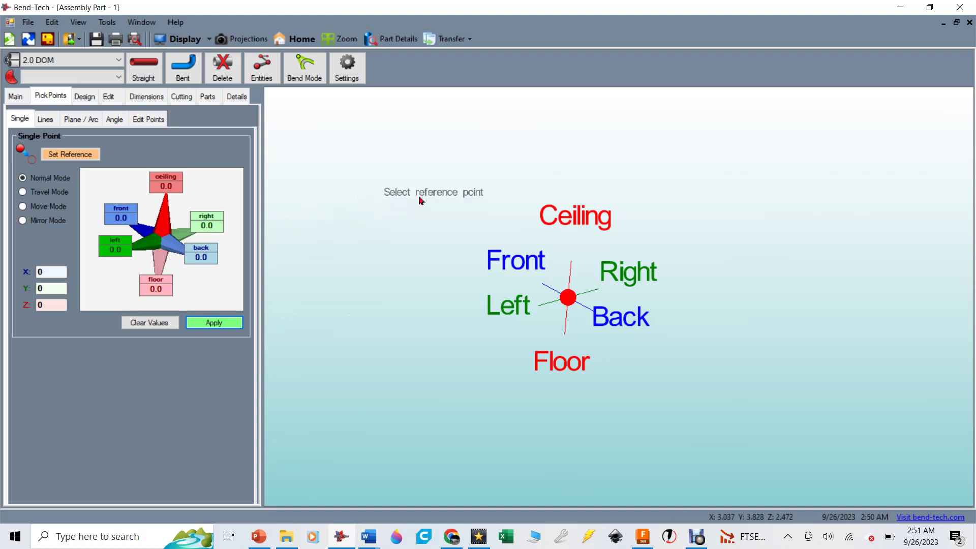
pyautogui.moveTo(561, 240); pyautogui.dragTo(719, 273)
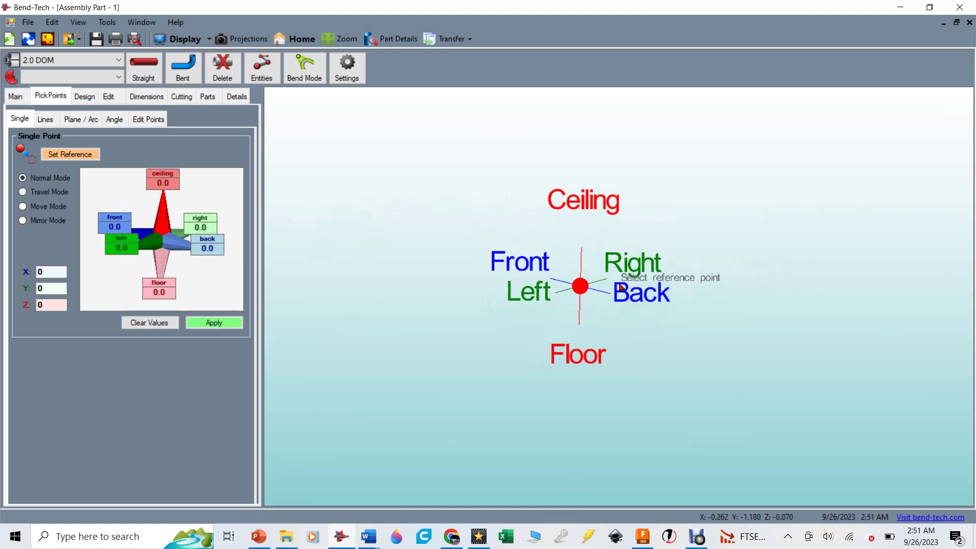
pyautogui.moveTo(652, 278); pyautogui.dragTo(594, 288)
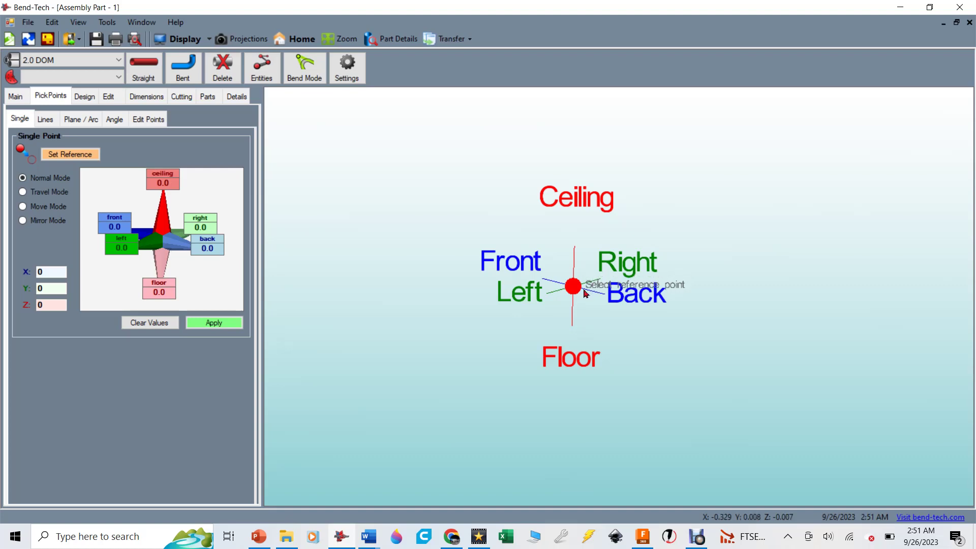
pyautogui.moveTo(588, 295); pyautogui.dragTo(594, 300, button='right')
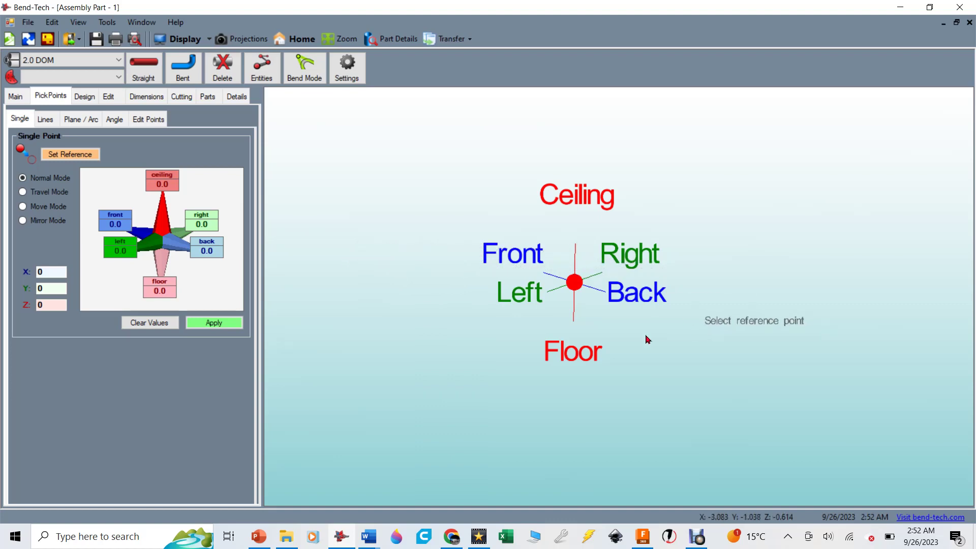
# Place a corner point 40 back from the origin.
pyautogui.click(213, 251)
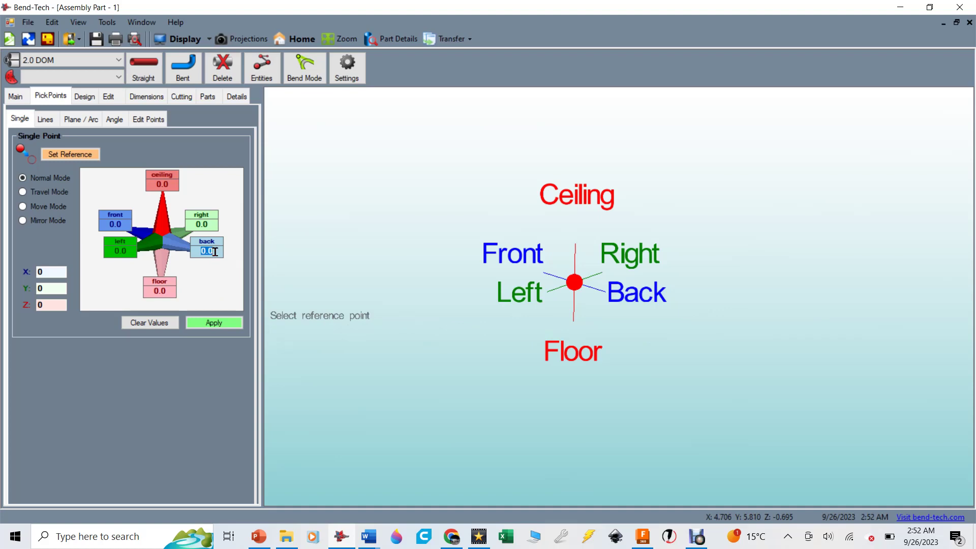
pyautogui.write('40')
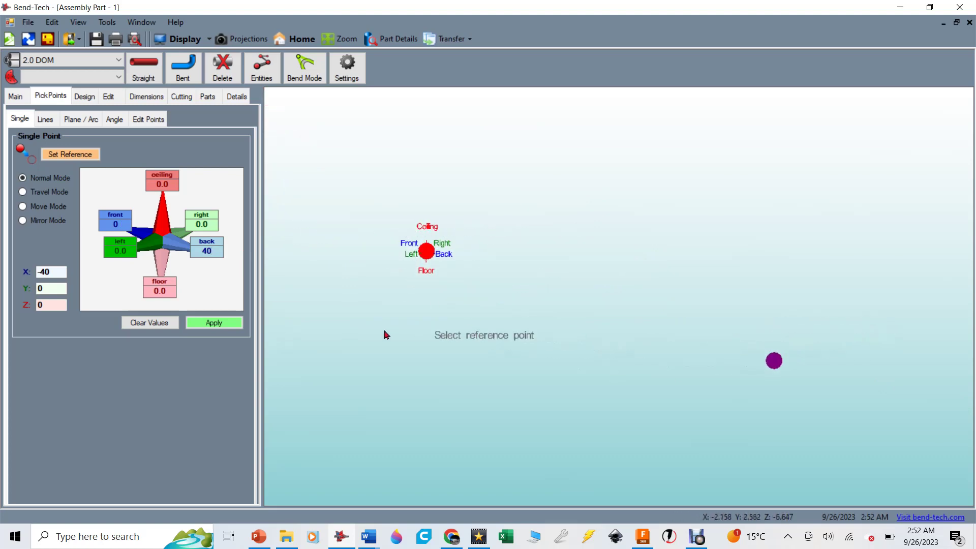
pyautogui.click(222, 327)
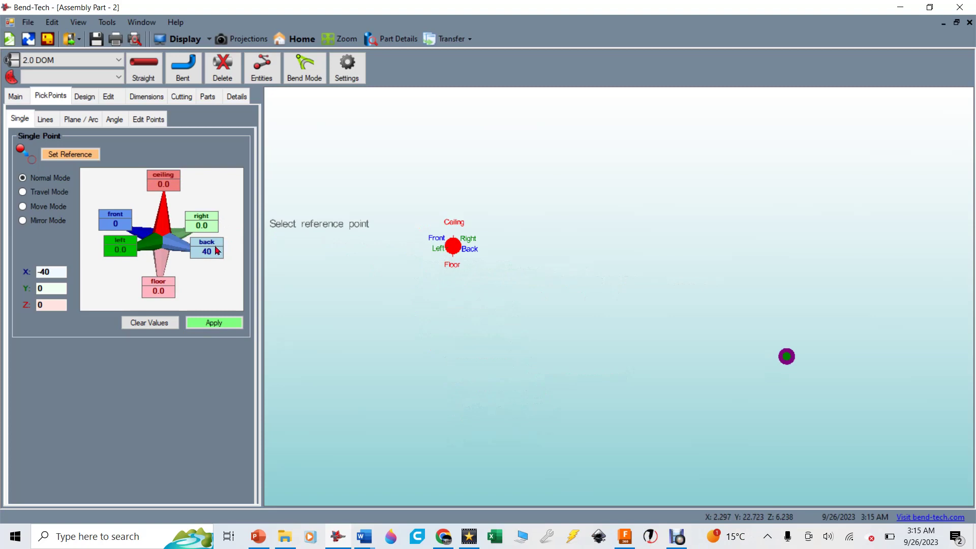
# Add the remaining corner points, each offset 96 to the right of its reference point.
pyautogui.click(158, 324)
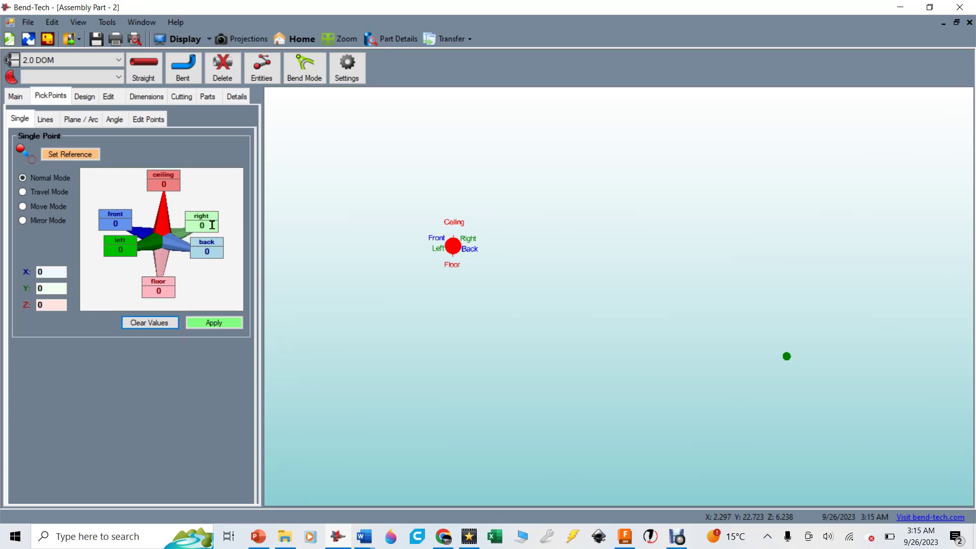
pyautogui.click(210, 226)
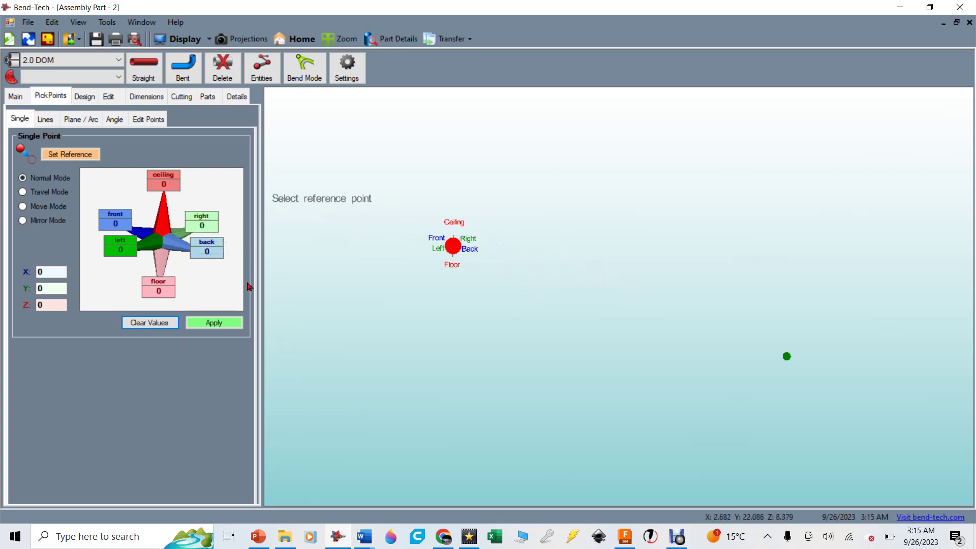
pyautogui.click(216, 252)
pyautogui.write('-')
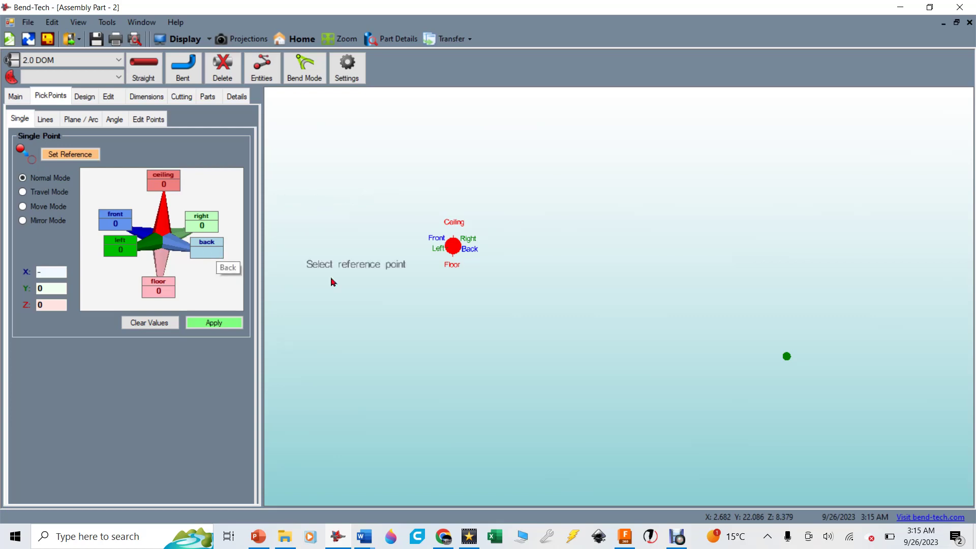
pyautogui.click(211, 222)
pyautogui.write('96')
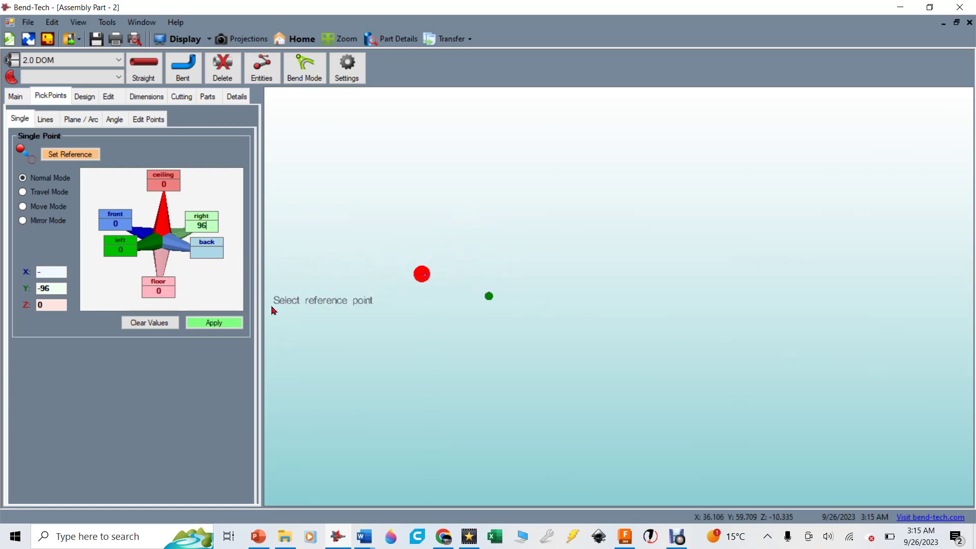
pyautogui.click(160, 324)
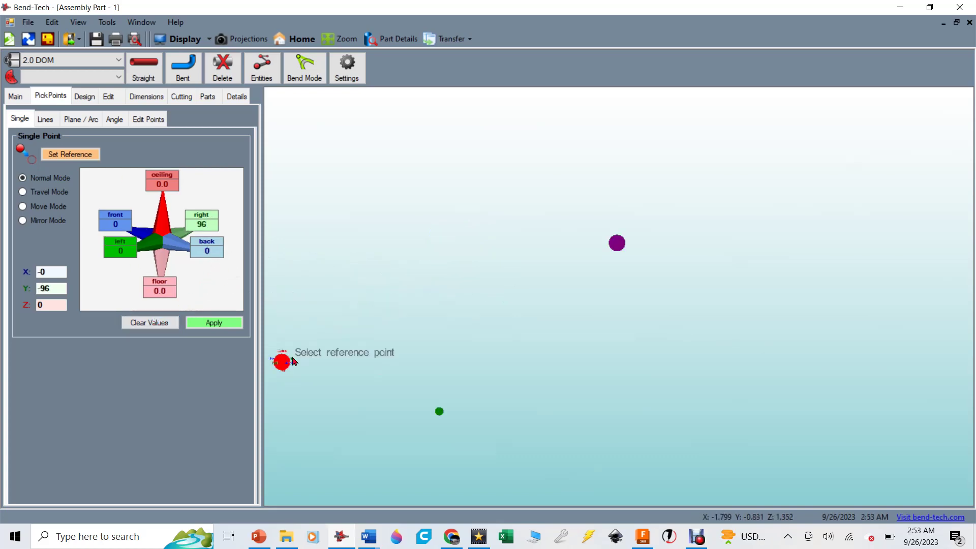
pyautogui.moveTo(294, 361); pyautogui.dragTo(343, 381, button='middle')
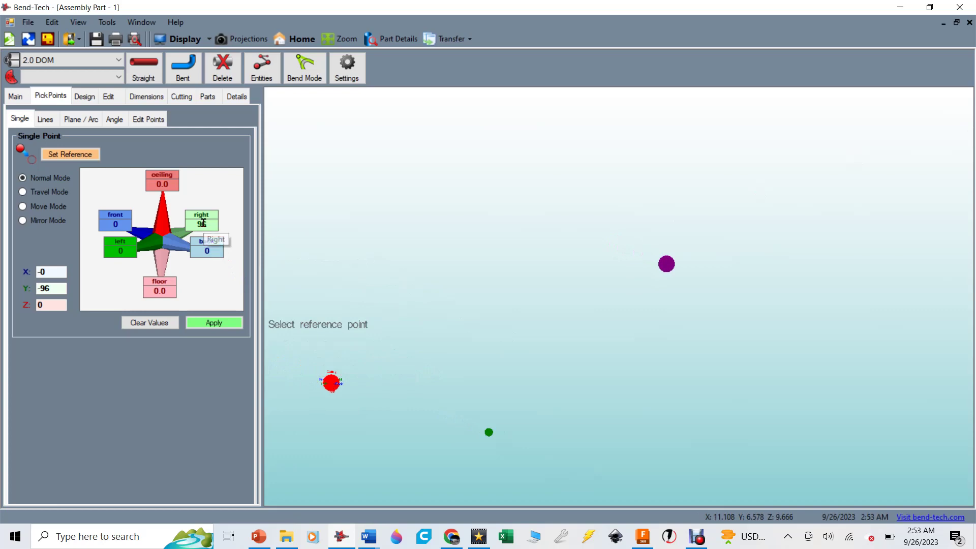
pyautogui.click(237, 329)
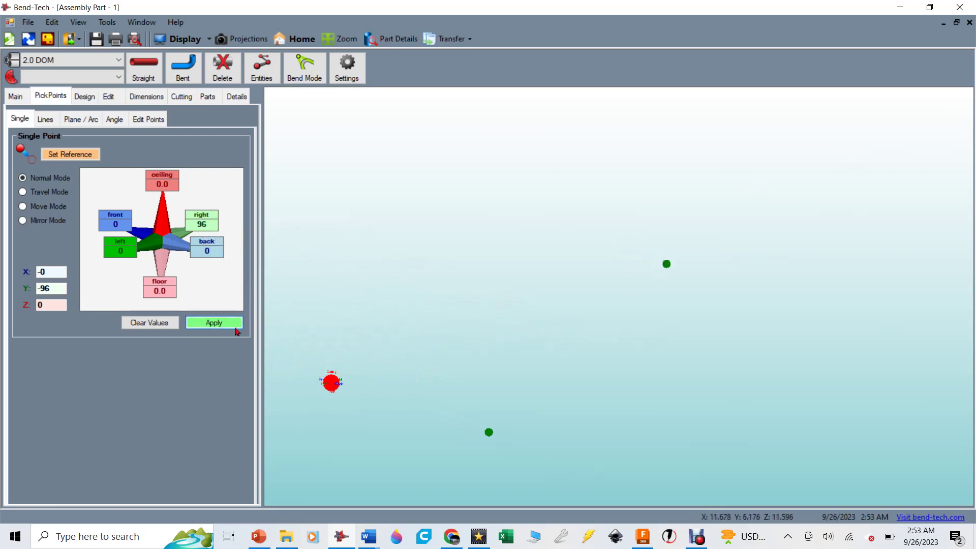
pyautogui.click(491, 436)
pyautogui.click(231, 323)
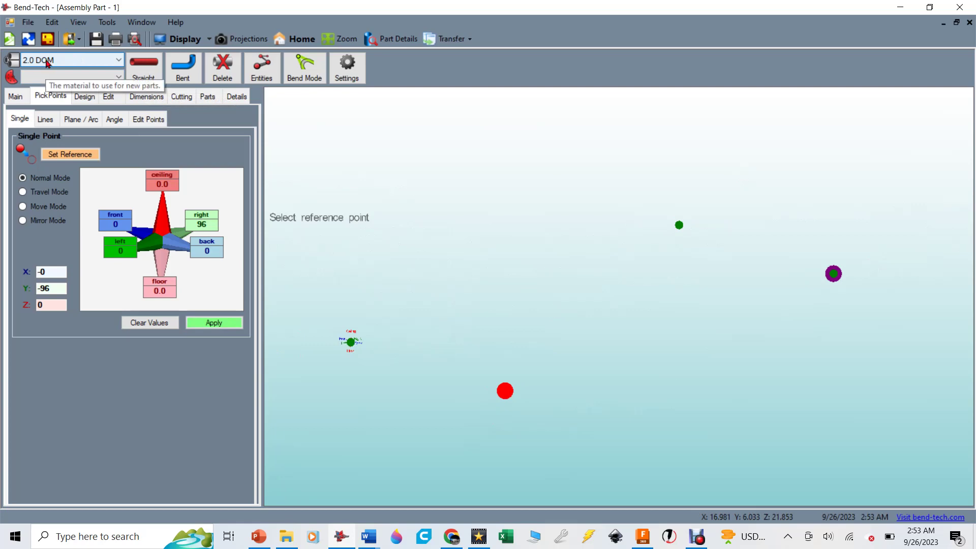
pyautogui.click(47, 62)
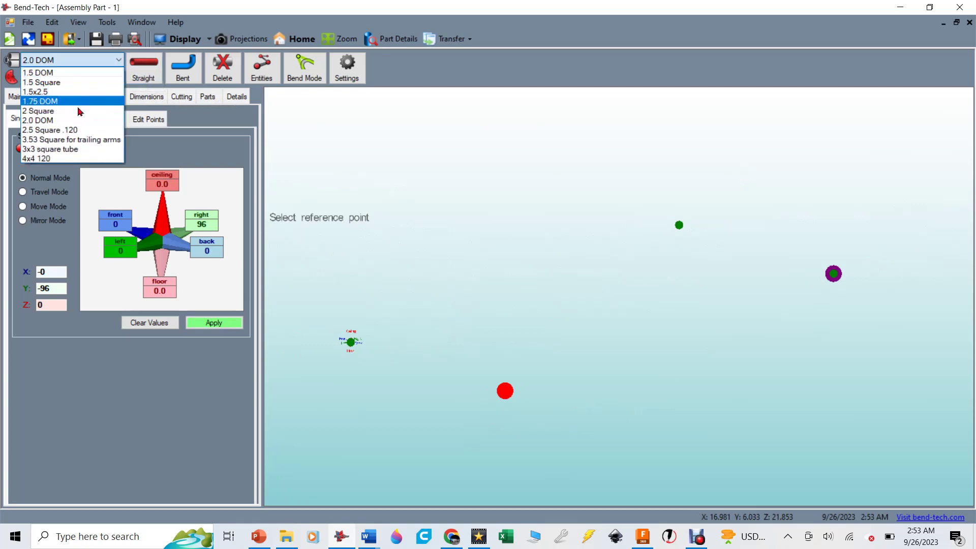
# Make 4x4 120 the active material and check it in the Tube / Pipe Library.
pyautogui.click(50, 159)
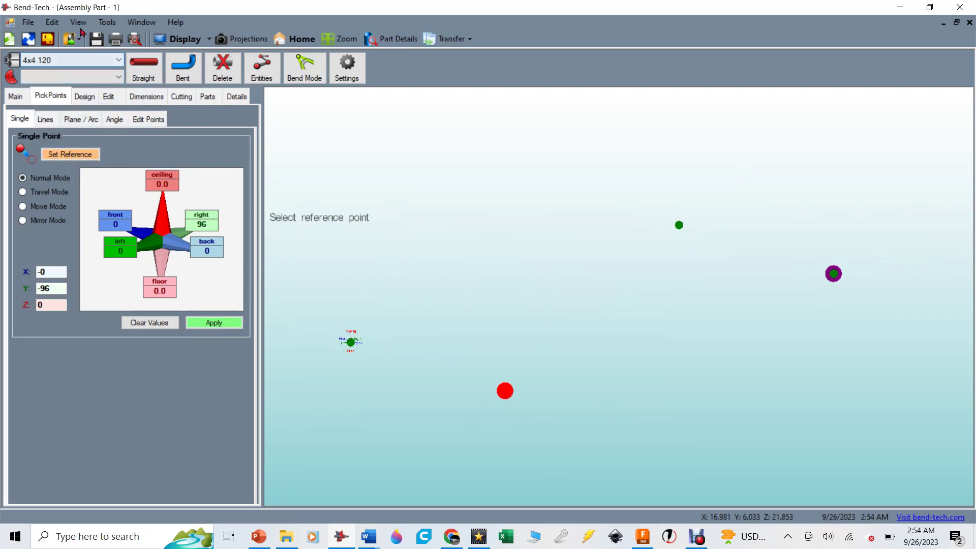
pyautogui.click(107, 22)
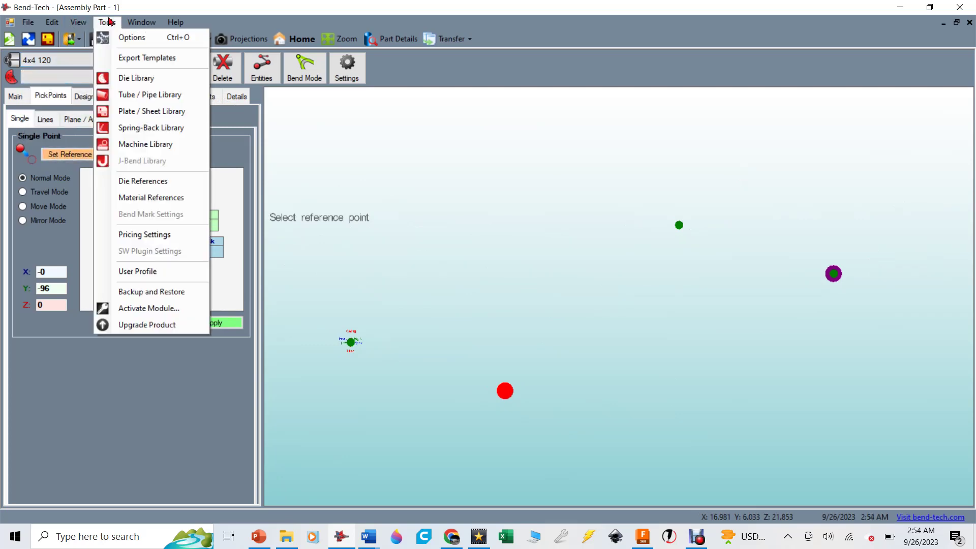
pyautogui.click(108, 22)
pyautogui.click(108, 21)
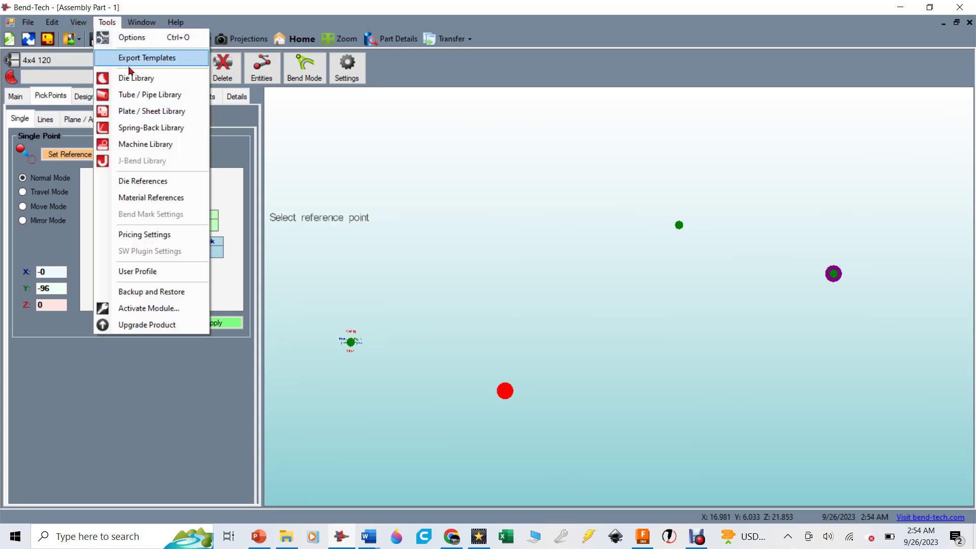
pyautogui.click(148, 95)
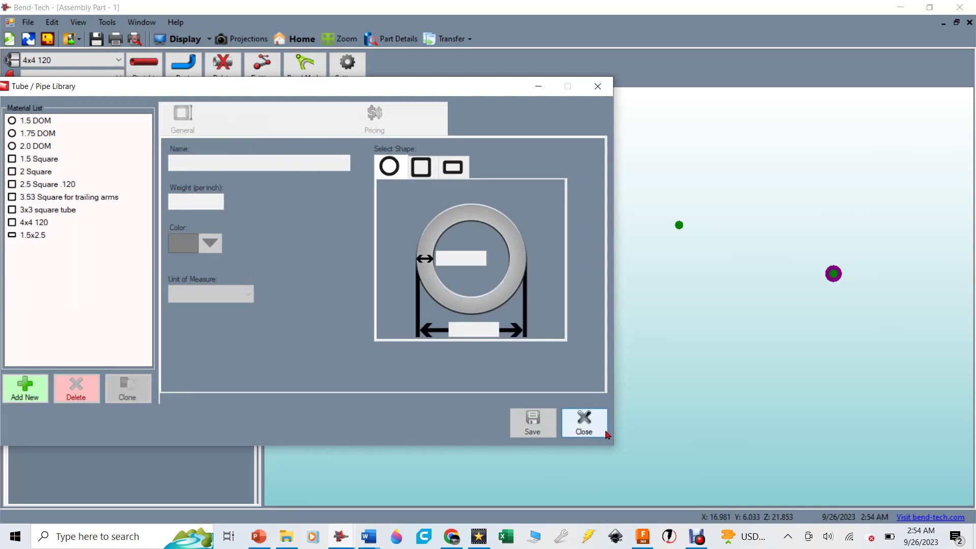
pyautogui.click(584, 422)
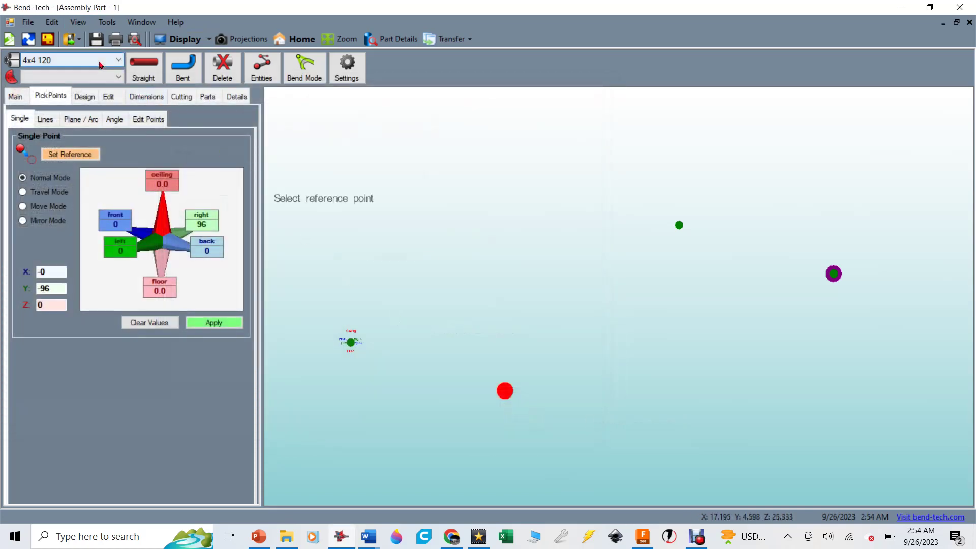
# Draw two parallel straight 4x4 tubes along the rectangle's long sides at rotation 0.
pyautogui.click(148, 71)
pyautogui.click(351, 342)
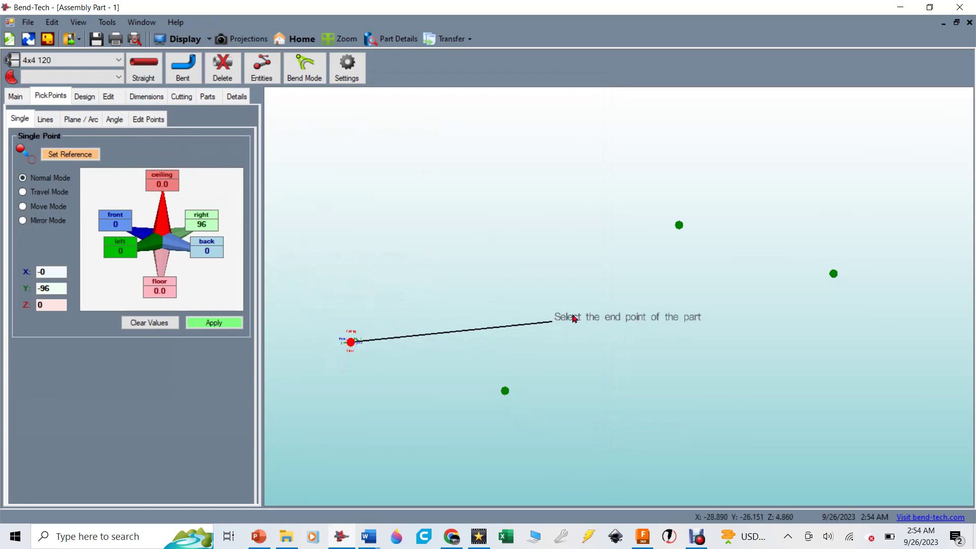
pyautogui.click(679, 225)
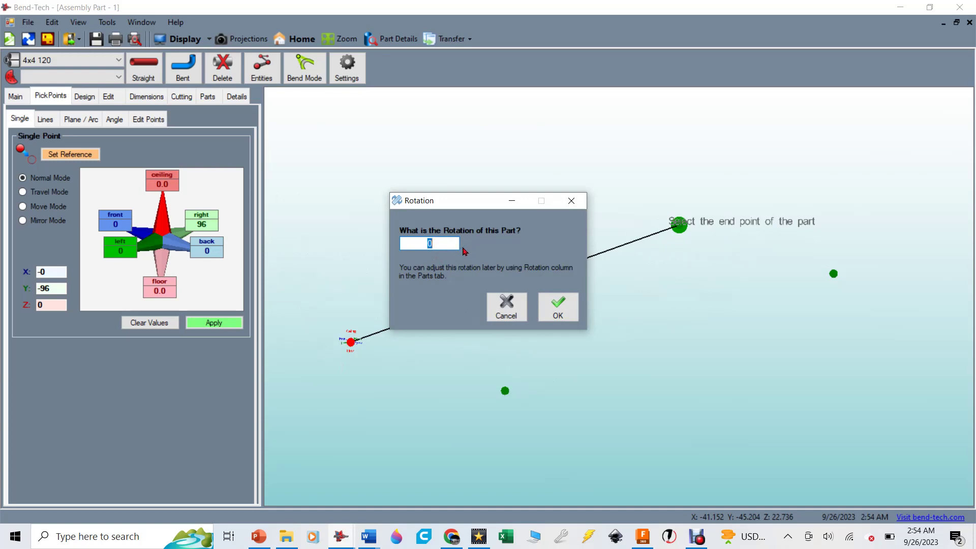
pyautogui.click(558, 307)
pyautogui.click(506, 391)
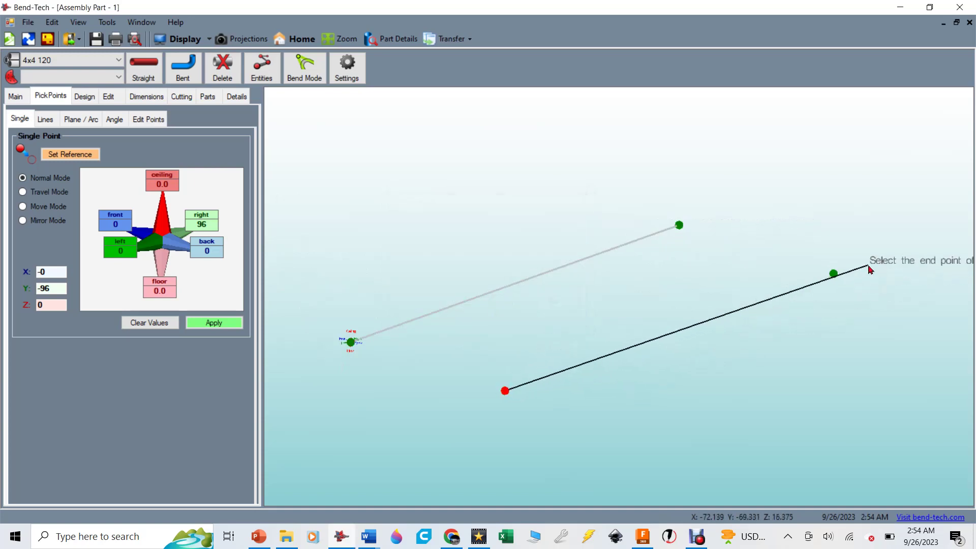
pyautogui.click(833, 273)
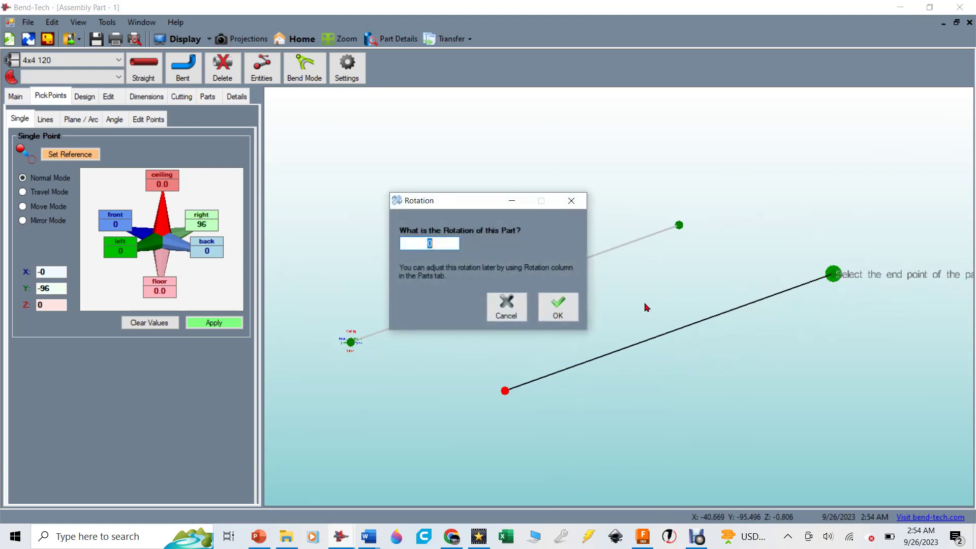
pyautogui.click(575, 312)
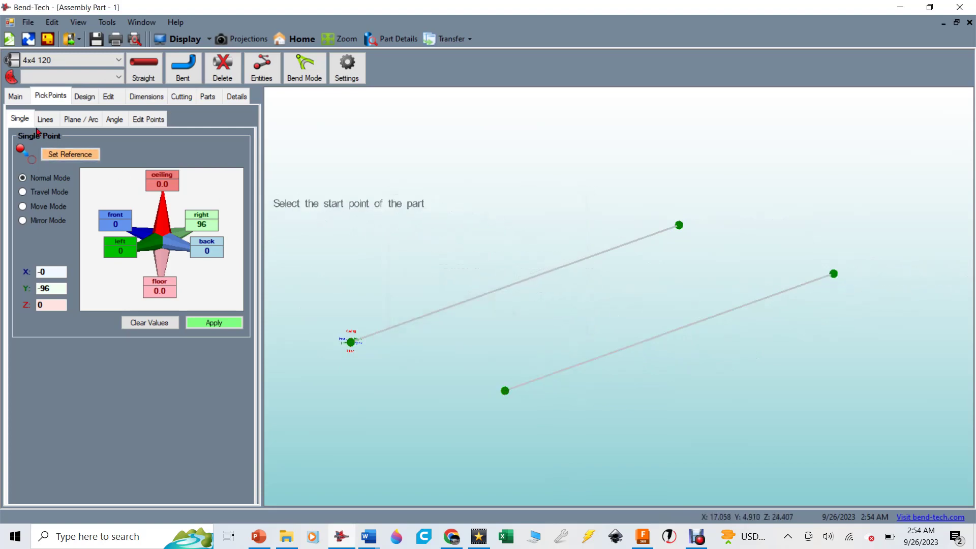
pyautogui.click(16, 98)
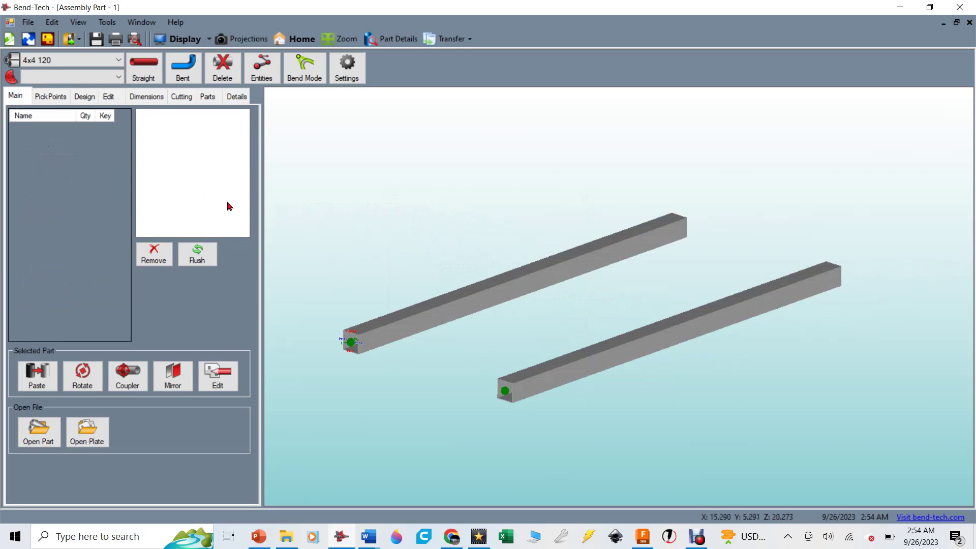
# Place two points 27 right of the lower tube's start, offset 2 back and 2 forward.
pyautogui.click(52, 97)
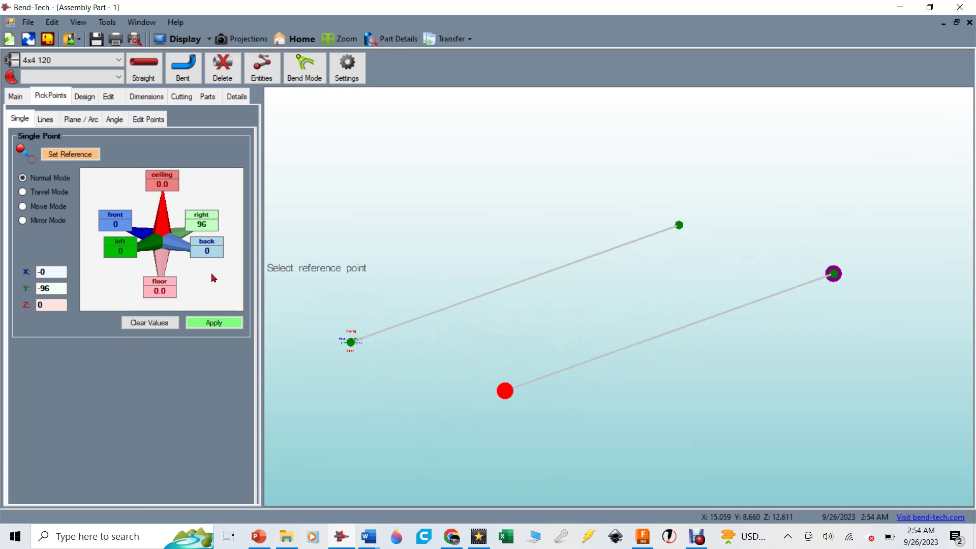
pyautogui.click(157, 324)
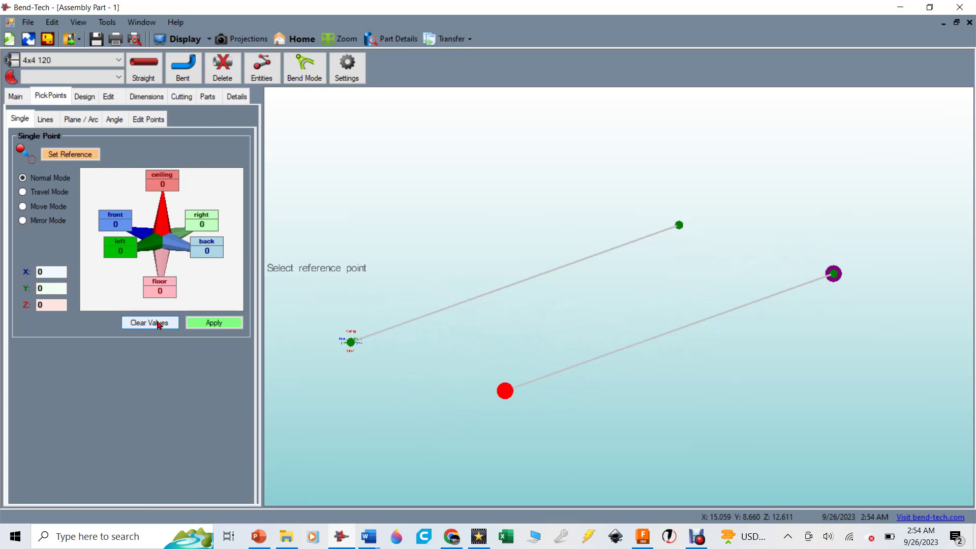
pyautogui.click(213, 226)
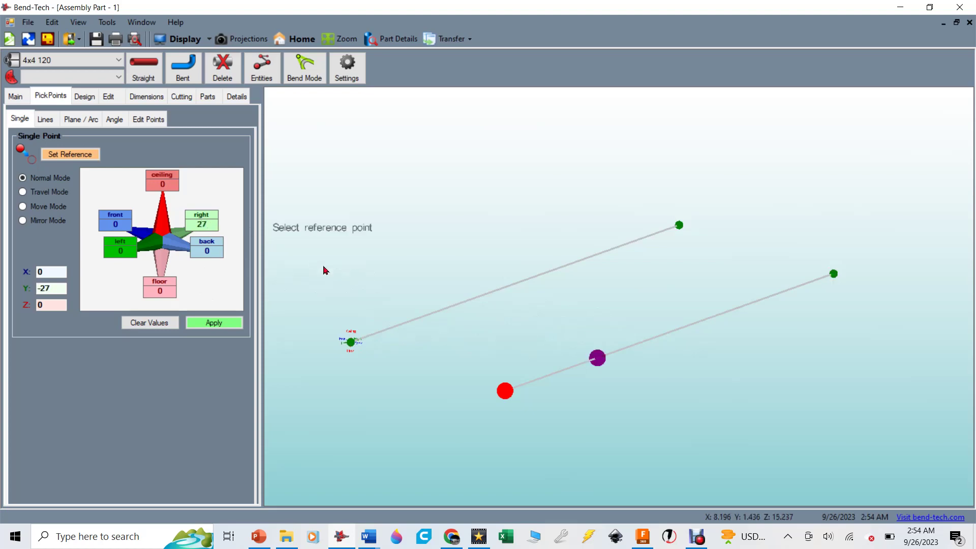
pyautogui.click(351, 341)
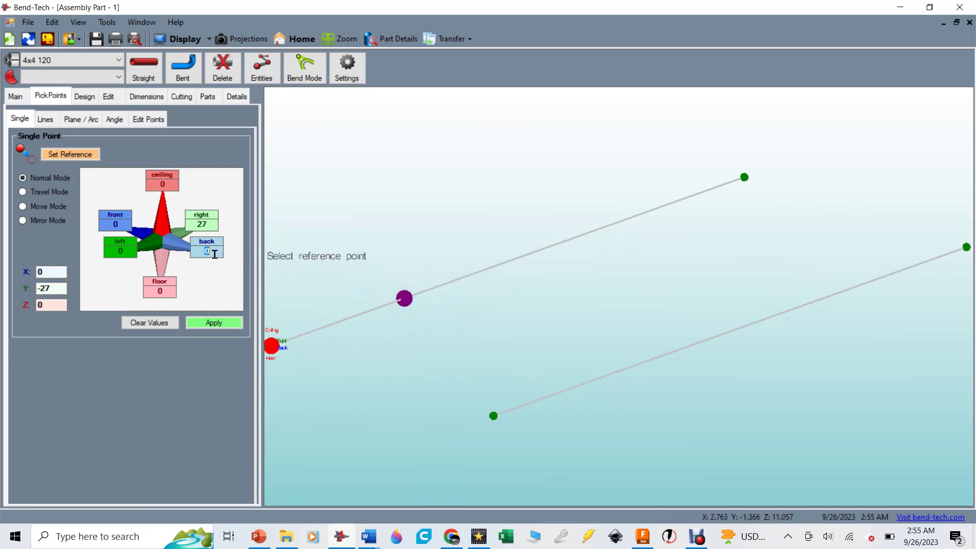
pyautogui.write('2')
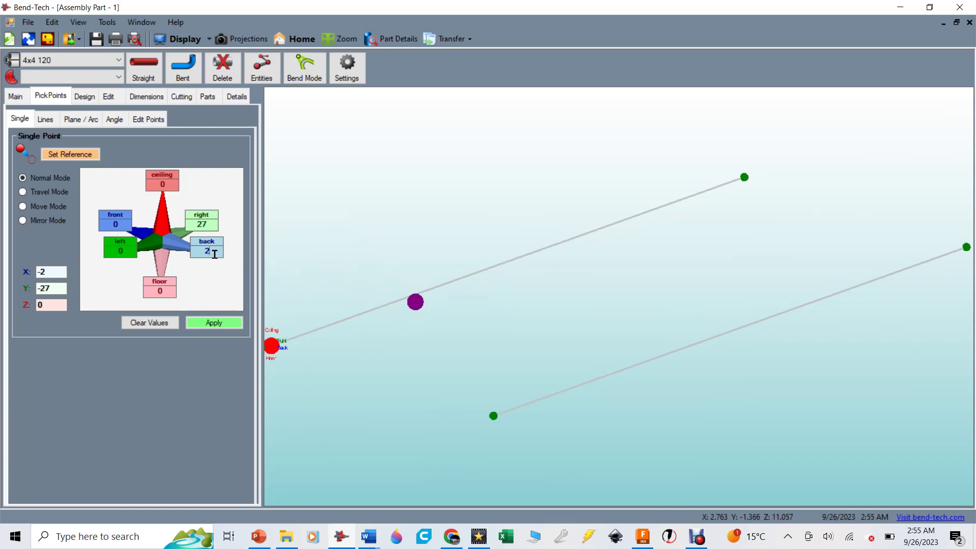
pyautogui.click(228, 322)
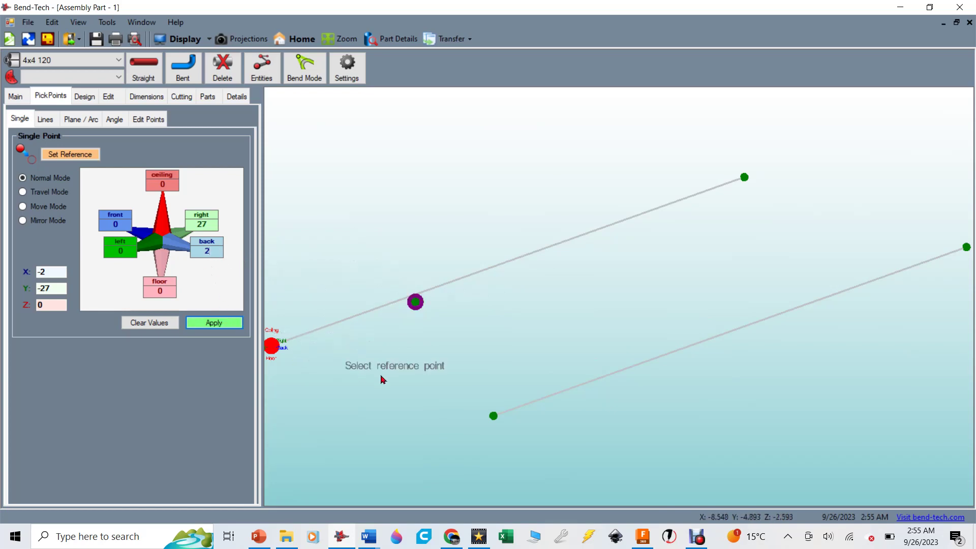
pyautogui.click(493, 416)
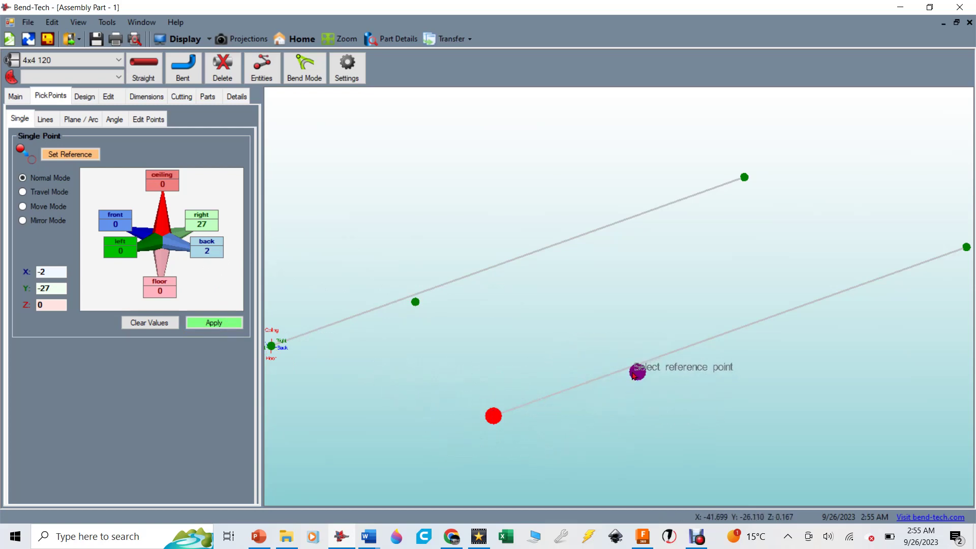
pyautogui.click(116, 224)
pyautogui.write('2')
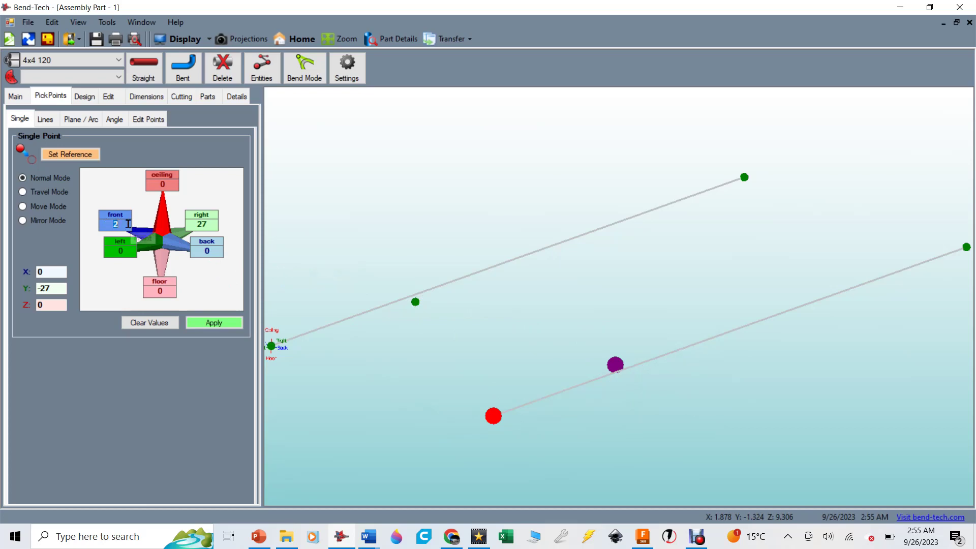
pyautogui.click(213, 324)
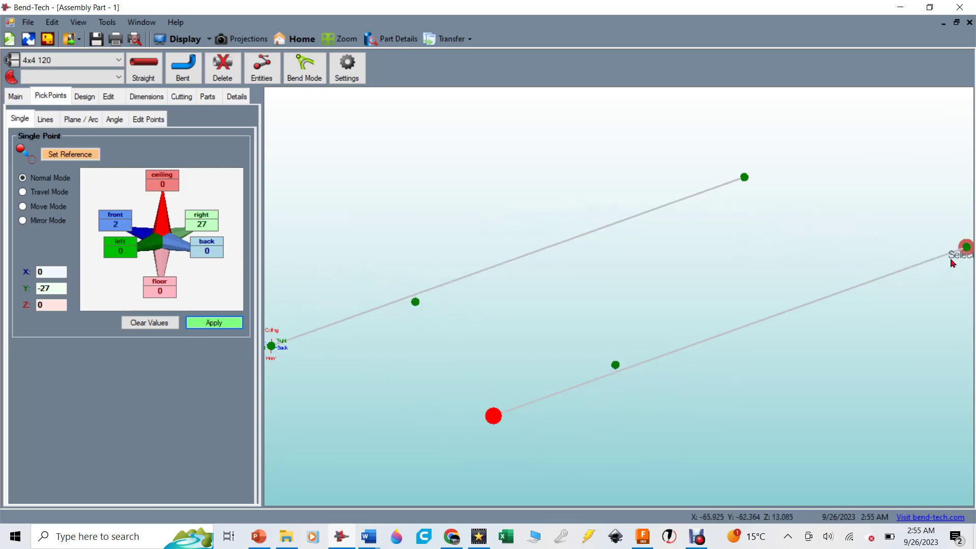
# Place points 27 left of the rails' far ends, offset 2 back.
pyautogui.click(965, 248)
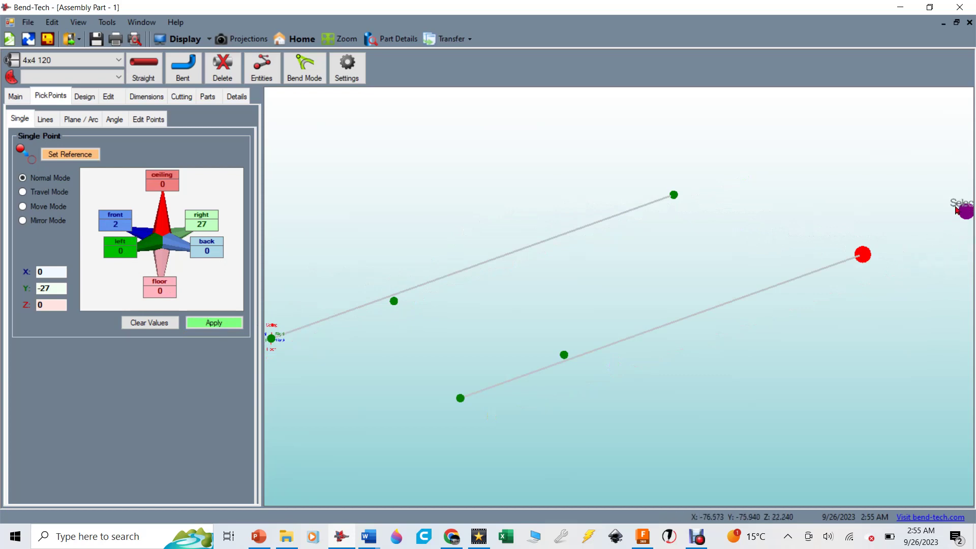
pyautogui.click(129, 250)
pyautogui.write('27')
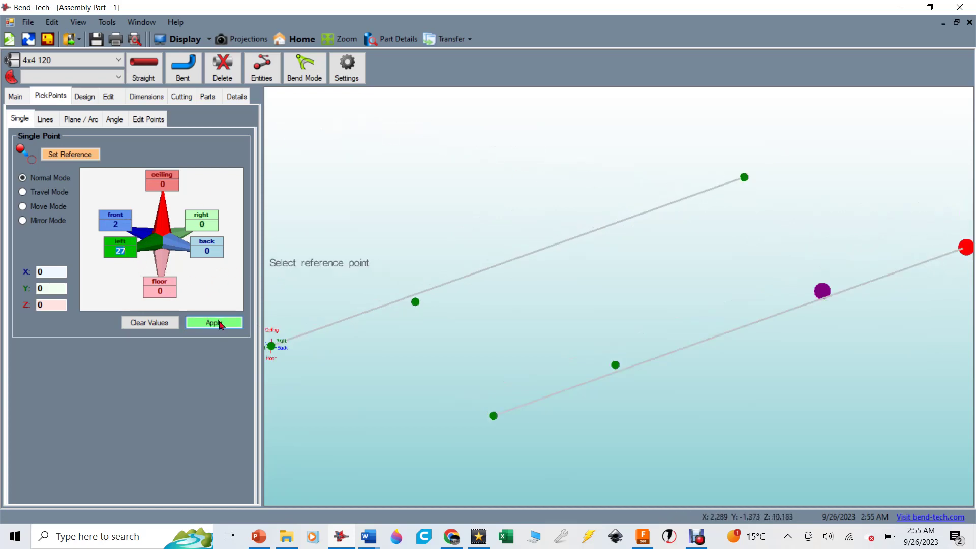
pyautogui.click(218, 323)
pyautogui.click(745, 177)
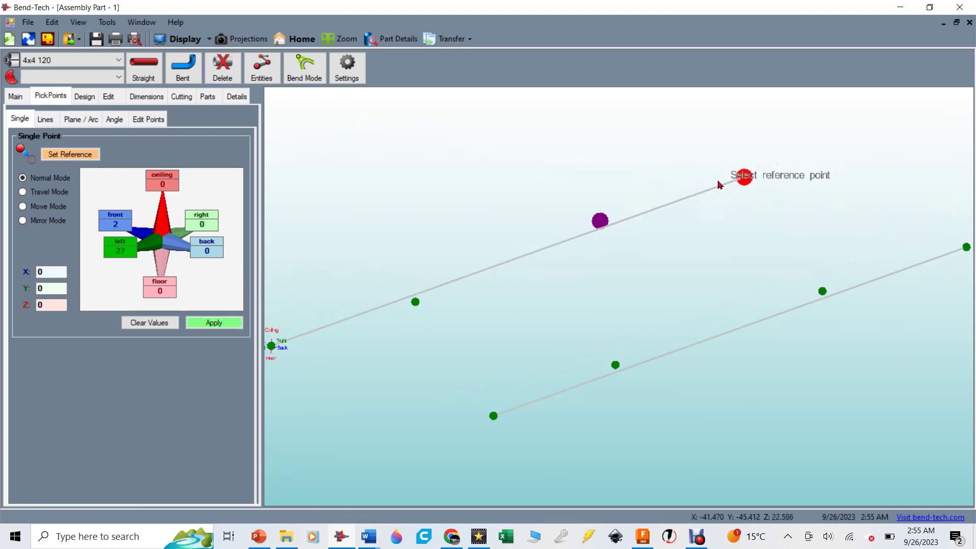
pyautogui.write('2')
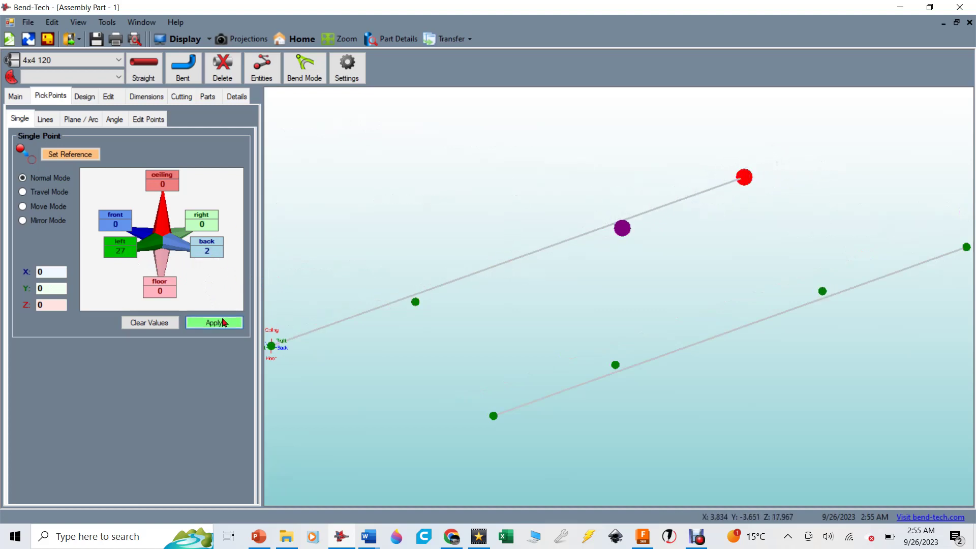
pyautogui.click(219, 323)
pyautogui.click(143, 66)
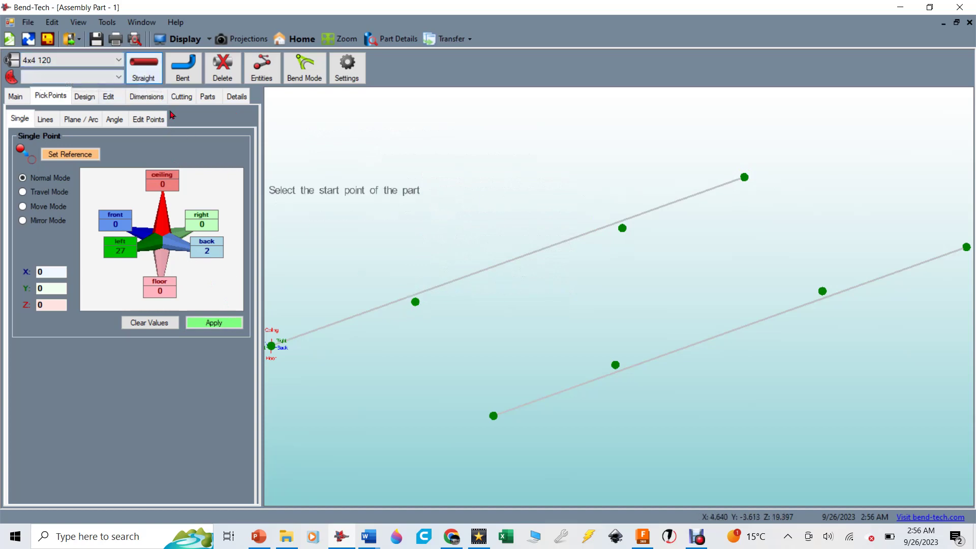
# Link the rails with two straight 4x4 cross tubes at rotation 0, then view the frame edge-on.
pyautogui.click(416, 302)
pyautogui.click(616, 365)
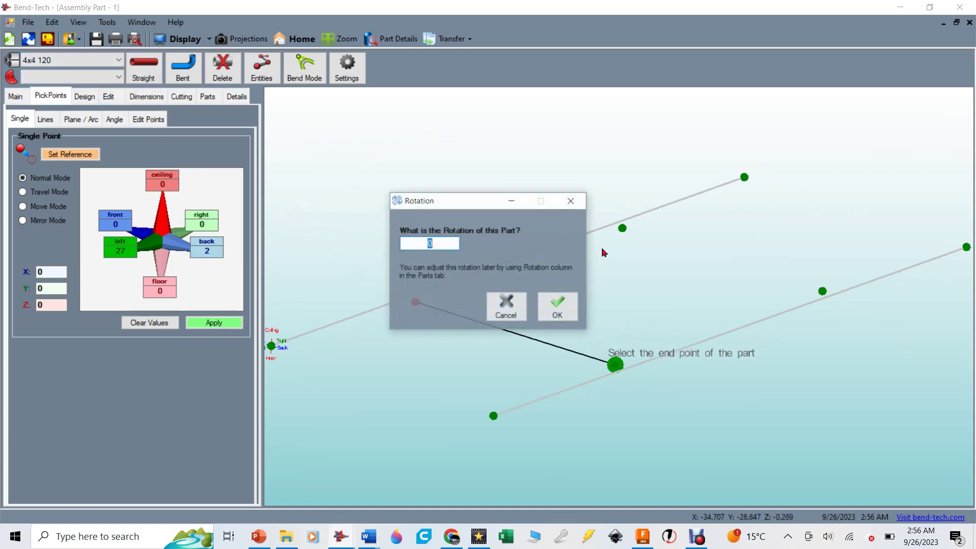
pyautogui.click(568, 304)
pyautogui.click(623, 228)
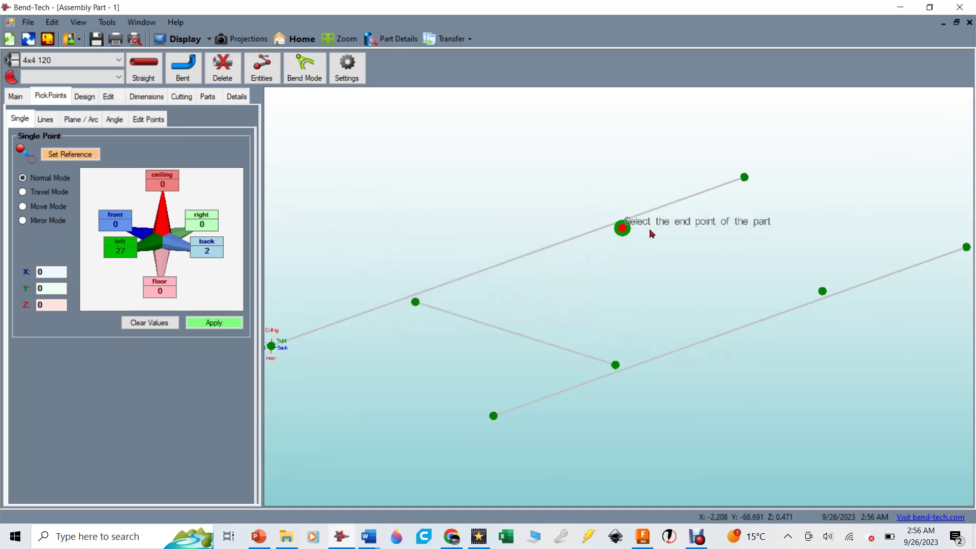
pyautogui.click(805, 289)
pyautogui.click(554, 307)
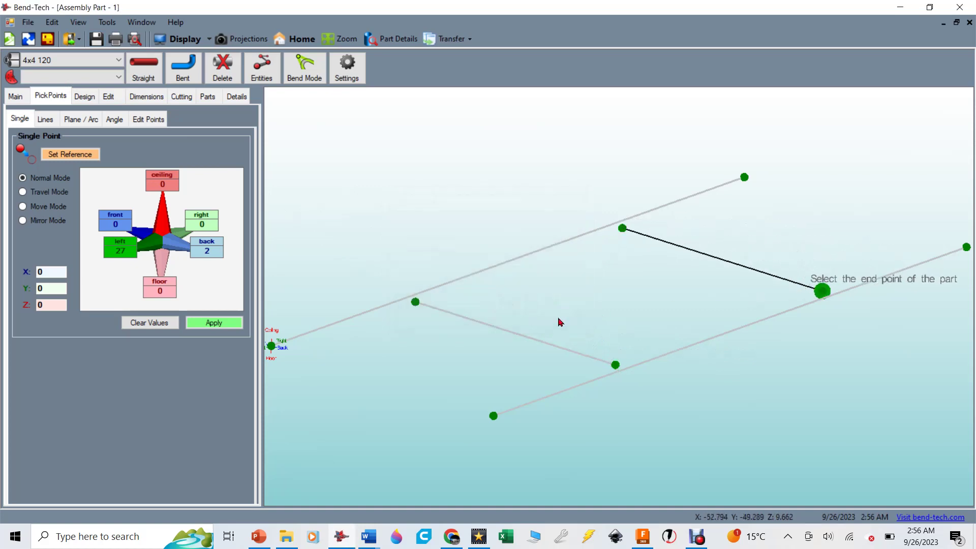
pyautogui.scroll(2, 473, 312)
pyautogui.scroll(-3, 473, 313)
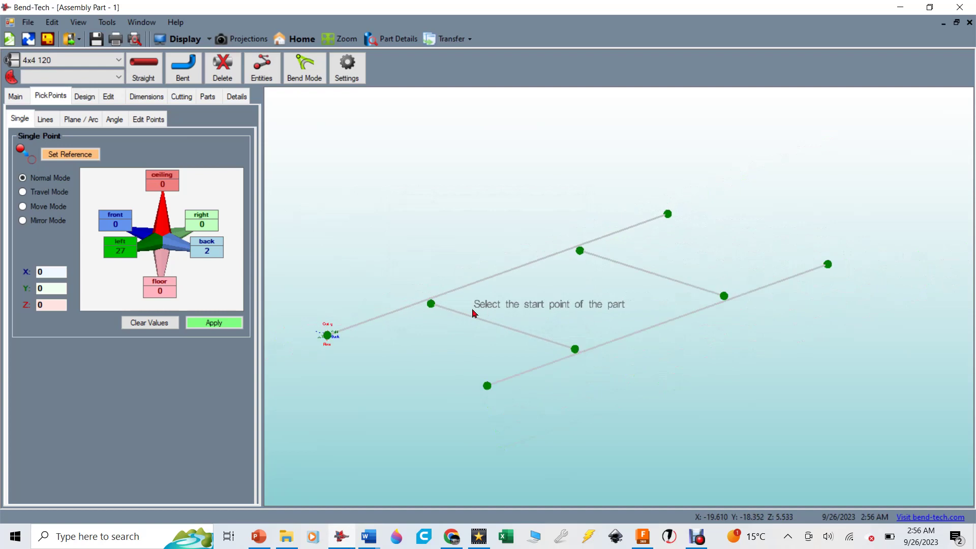
pyautogui.click(19, 97)
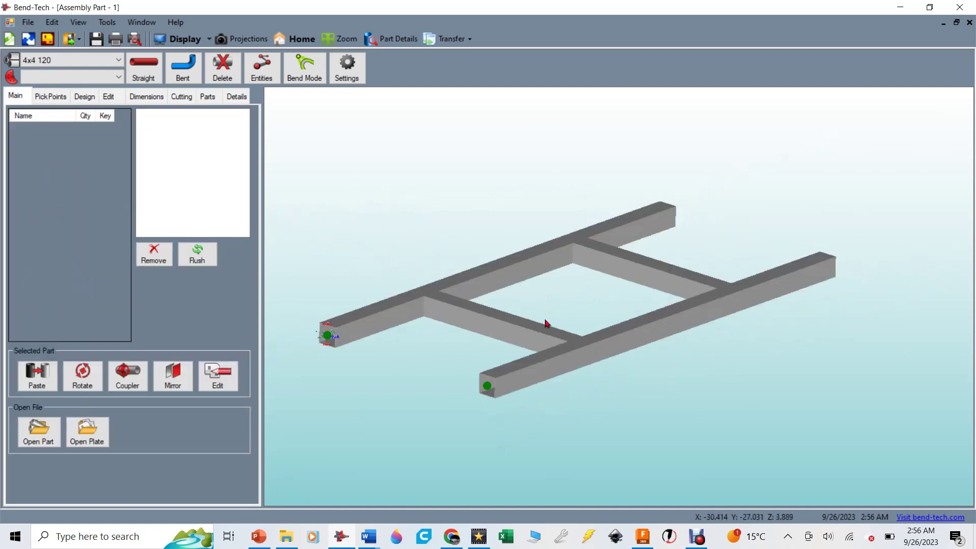
pyautogui.moveTo(545, 321)
pyautogui.mouseDown()
pyautogui.moveTo(493, 285)
pyautogui.moveTo(543, 325)
pyautogui.mouseUp()
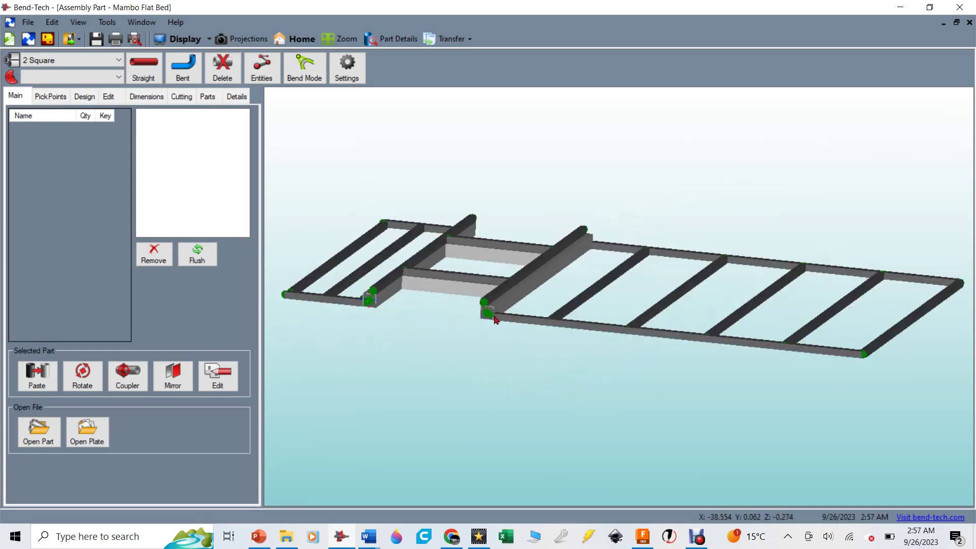
pyautogui.scroll(5, 486, 321)
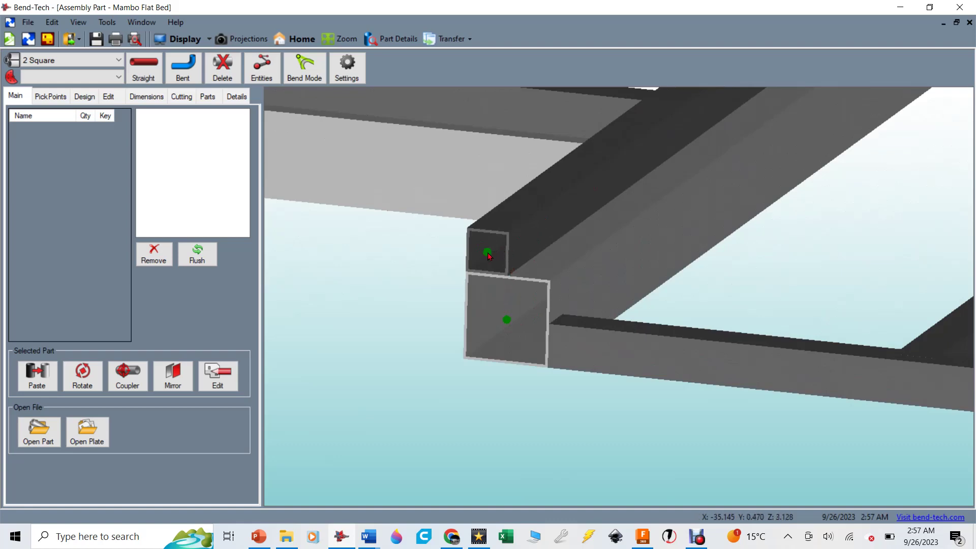
pyautogui.scroll(-1, 480, 263)
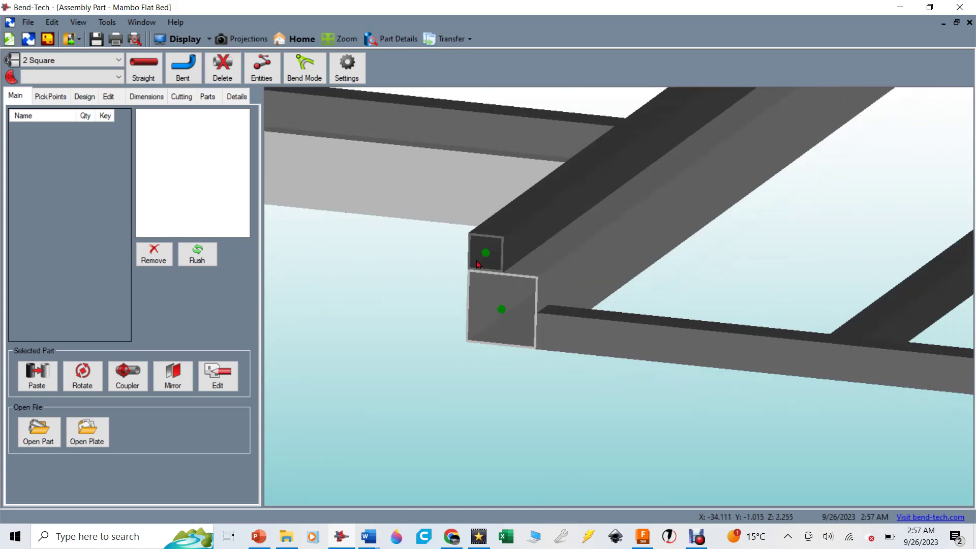
pyautogui.scroll(-6, 479, 262)
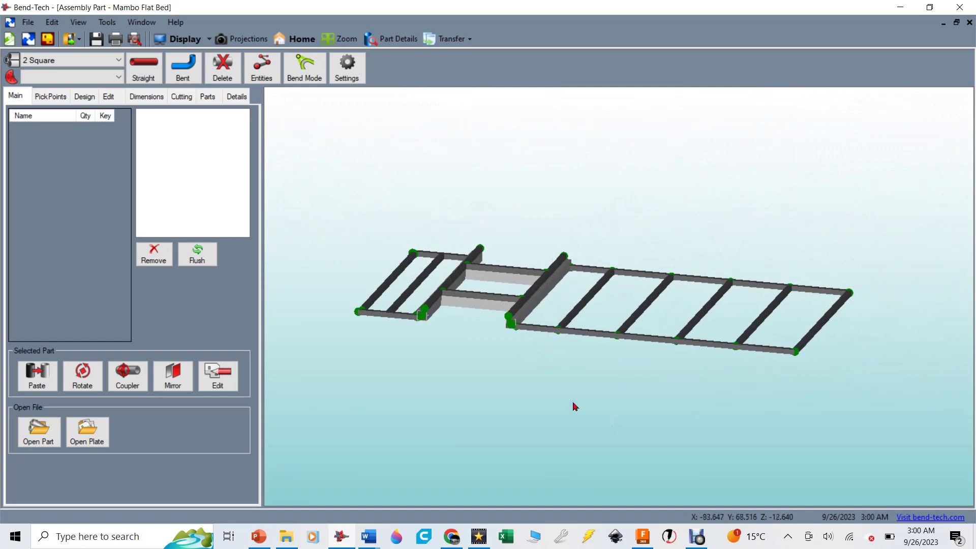
# Orbit and zoom around the Mambo Flat Bed frame to inspect its raised wheel-well section.
pyautogui.moveTo(438, 400); pyautogui.dragTo(531, 368)
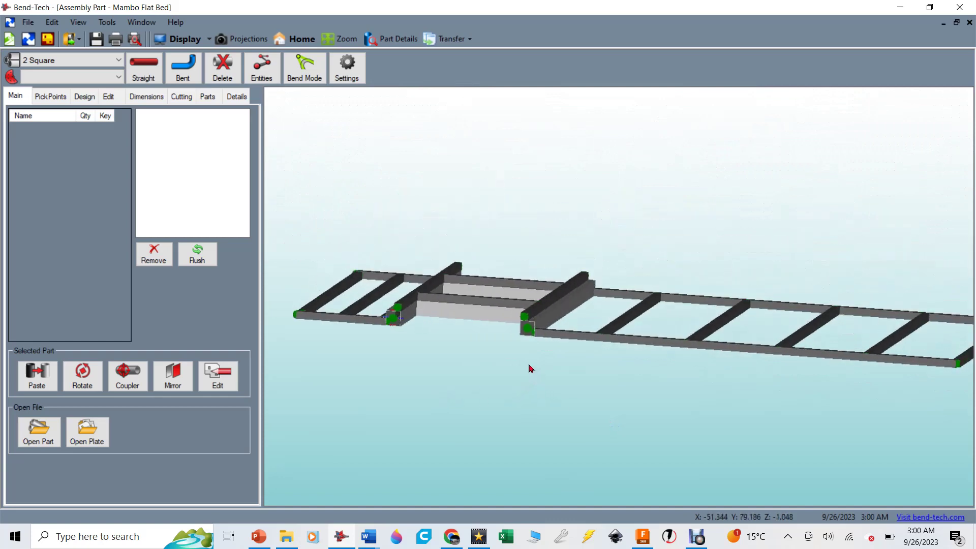
pyautogui.scroll(3, 437, 323)
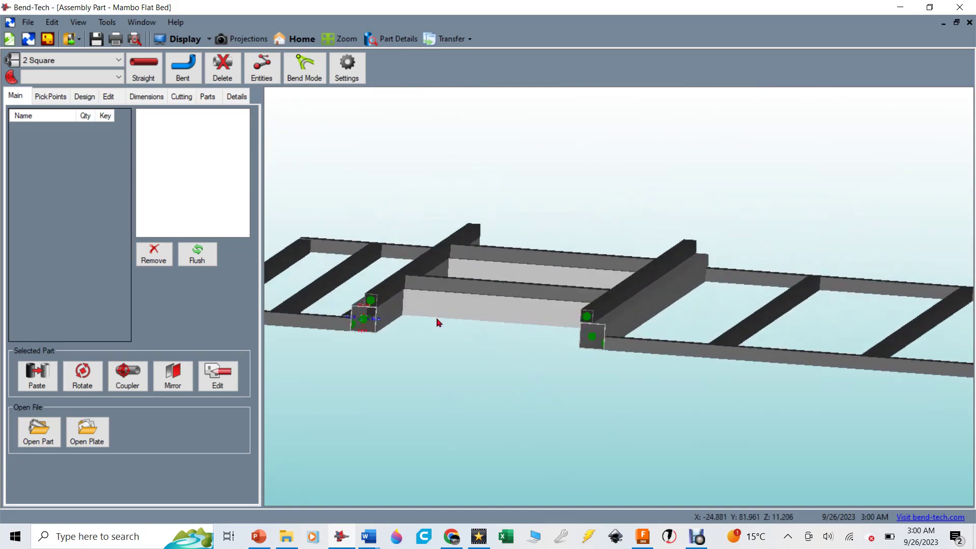
pyautogui.scroll(-3, 439, 322)
pyautogui.moveTo(475, 320); pyautogui.dragTo(483, 351)
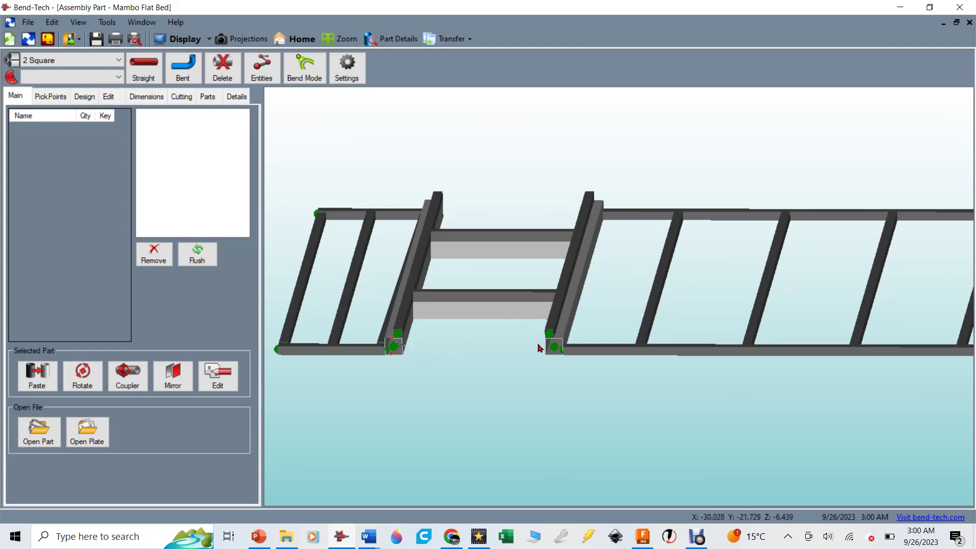
pyautogui.moveTo(525, 371)
pyautogui.mouseDown()
pyautogui.moveTo(530, 357)
pyautogui.moveTo(534, 376)
pyautogui.mouseUp()
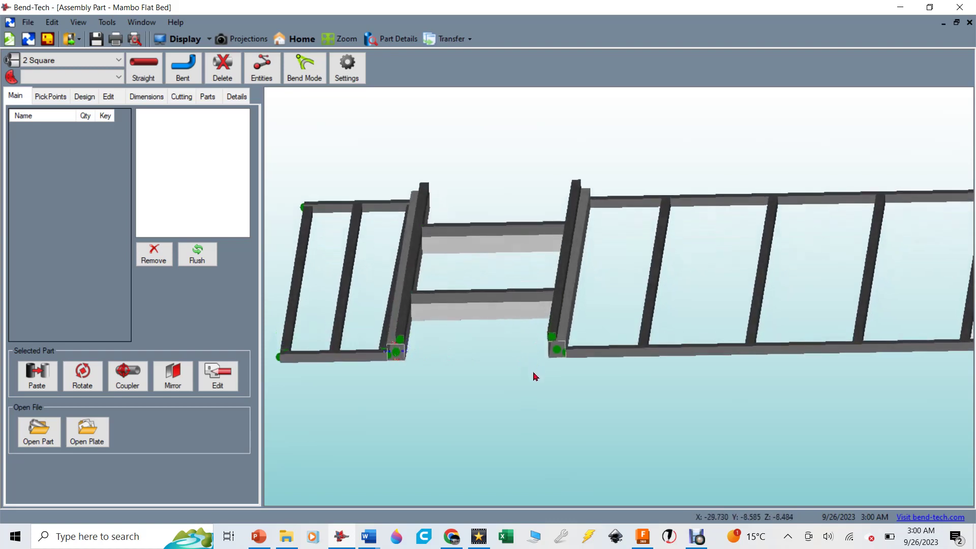
pyautogui.moveTo(483, 307); pyautogui.dragTo(503, 329)
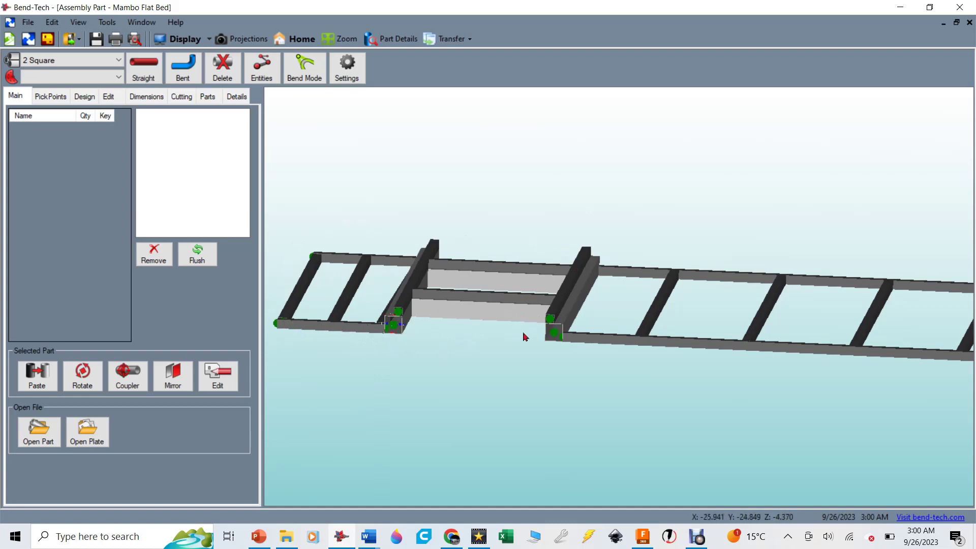
pyautogui.moveTo(602, 366); pyautogui.dragTo(477, 370, button='right')
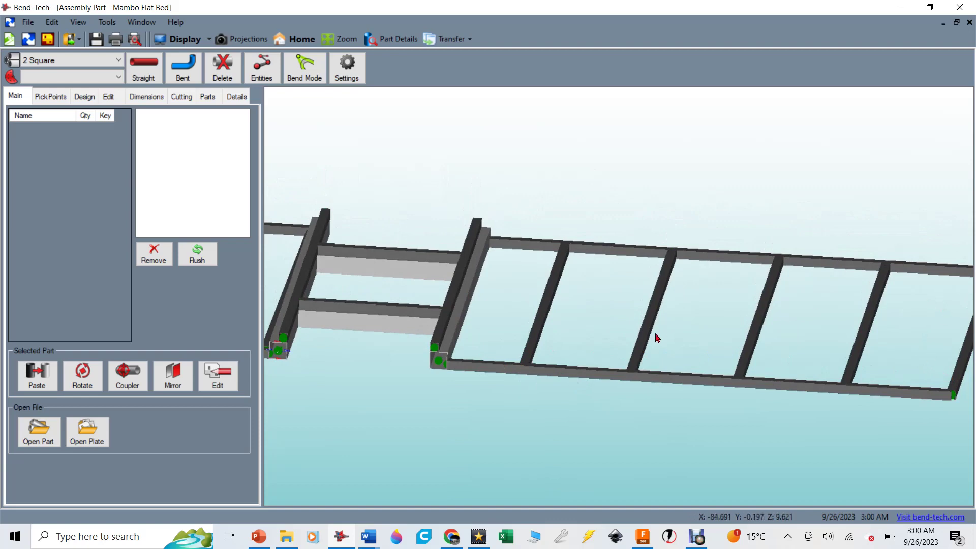
pyautogui.moveTo(547, 354); pyautogui.dragTo(446, 346, button='right')
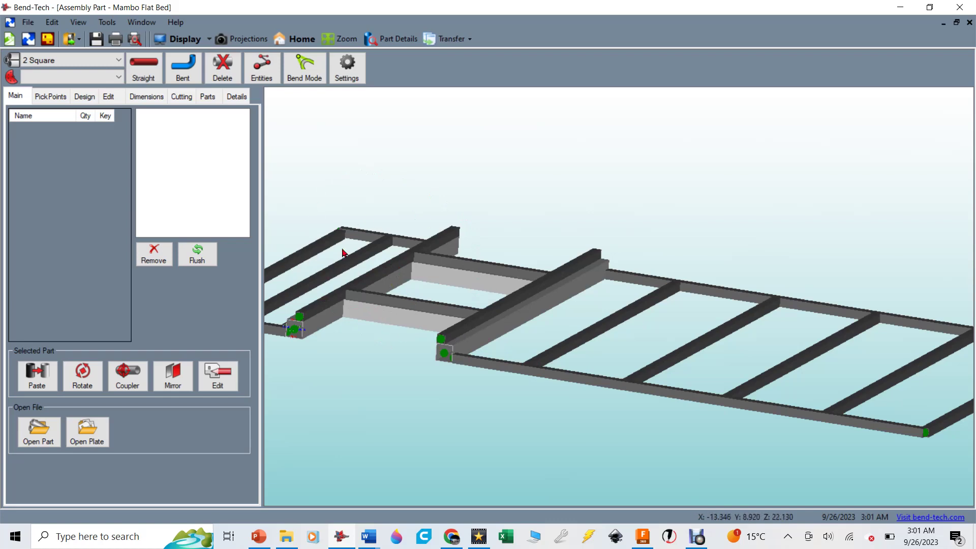
pyautogui.scroll(-6, 412, 326)
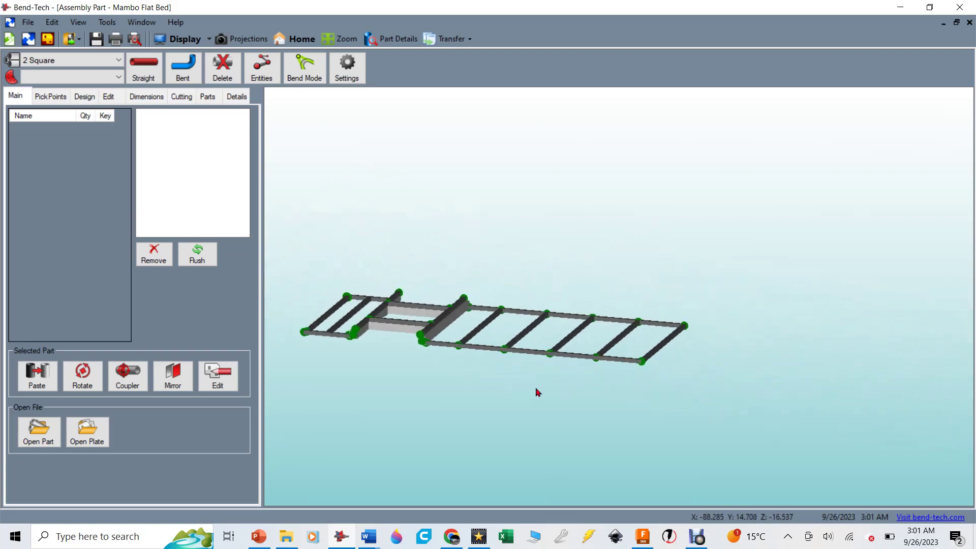
pyautogui.scroll(2, 373, 334)
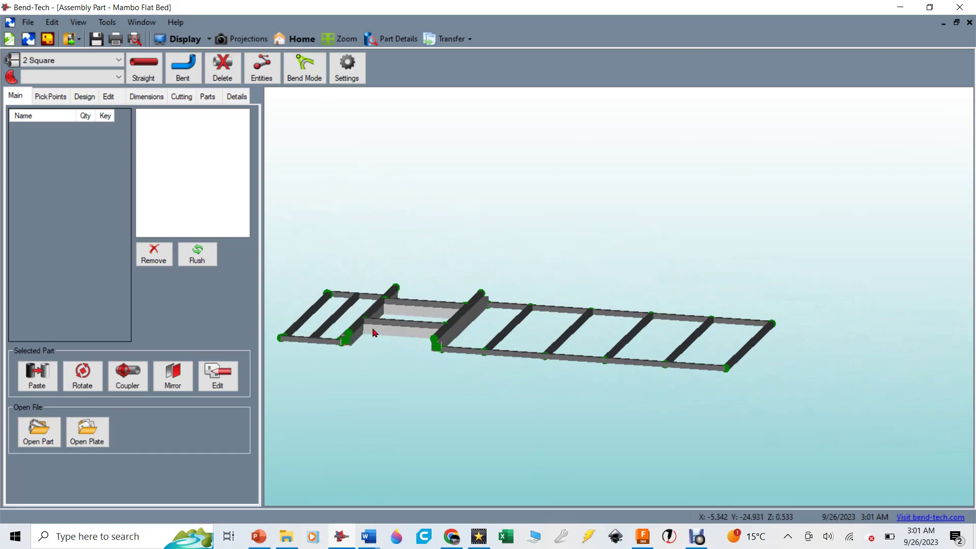
pyautogui.scroll(2, 374, 333)
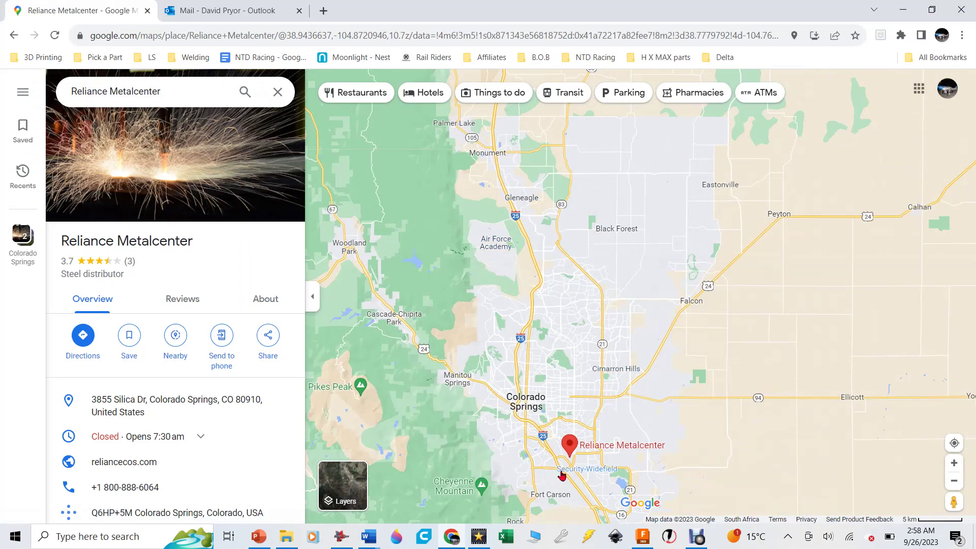
# Zoom the map in on the Reliance Metalcenter pin in Colorado Springs until nearby streets are visible.
pyautogui.scroll(4, 561, 476)
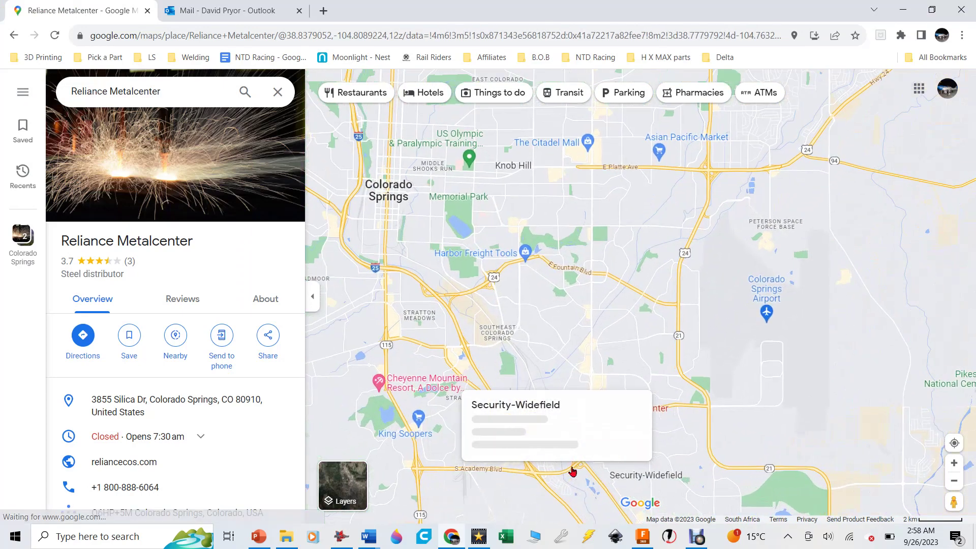
pyautogui.scroll(5, 573, 472)
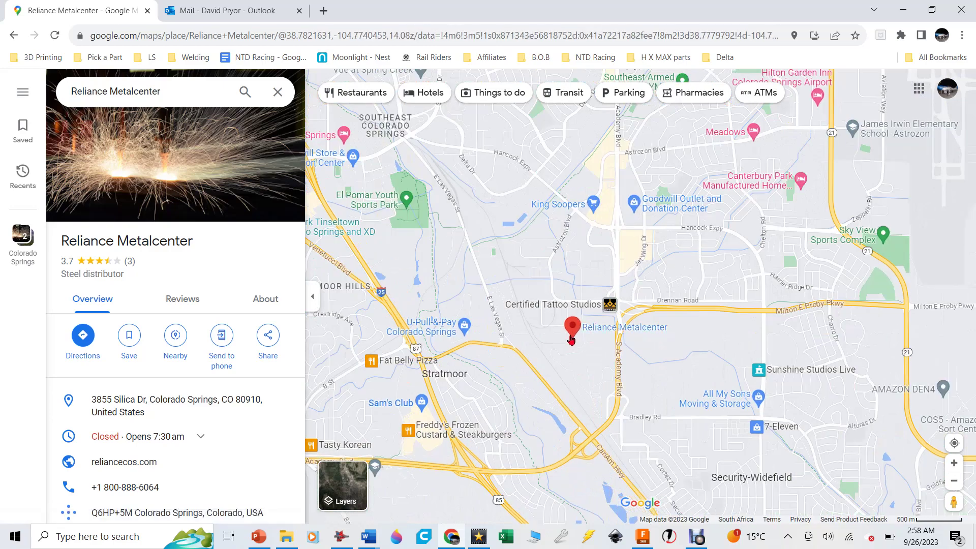
pyautogui.scroll(1, 571, 340)
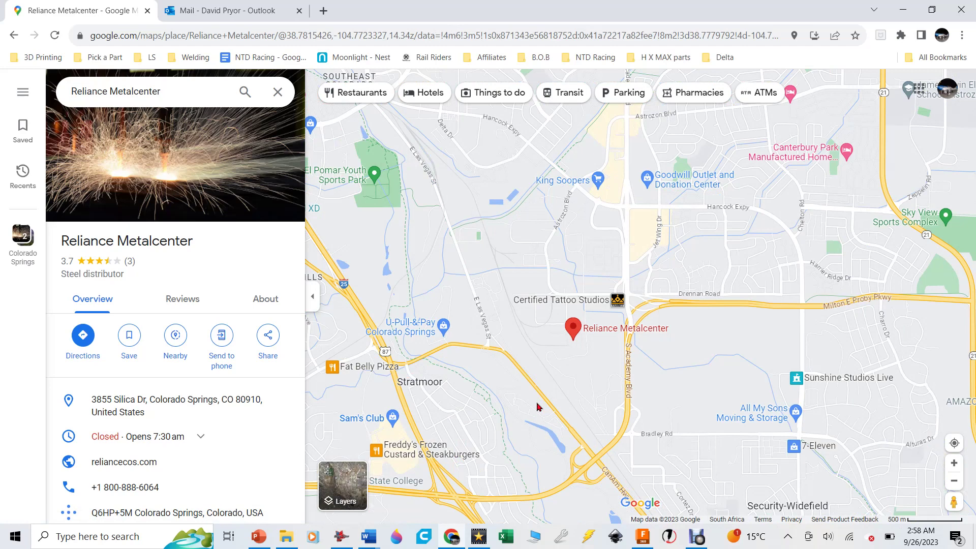
pyautogui.scroll(1, 535, 365)
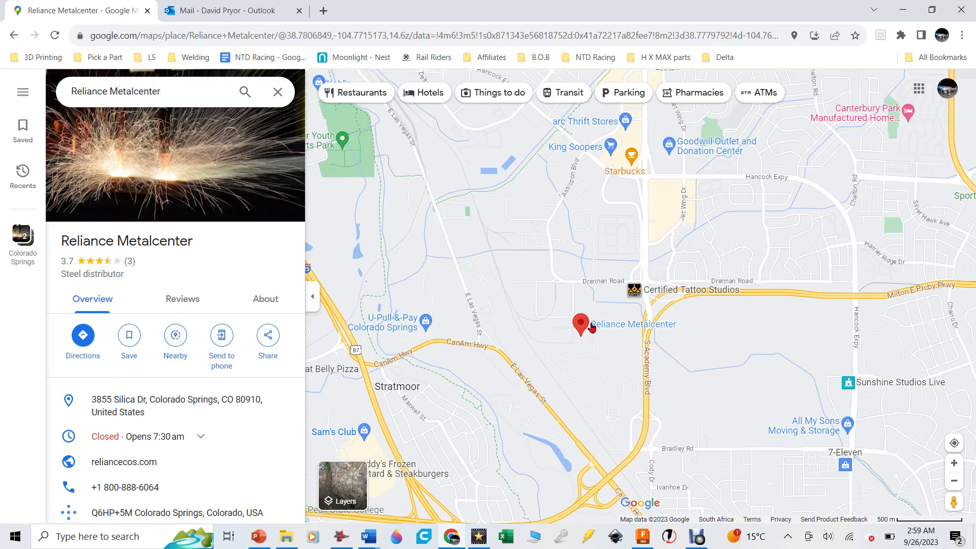
pyautogui.scroll(2, 580, 333)
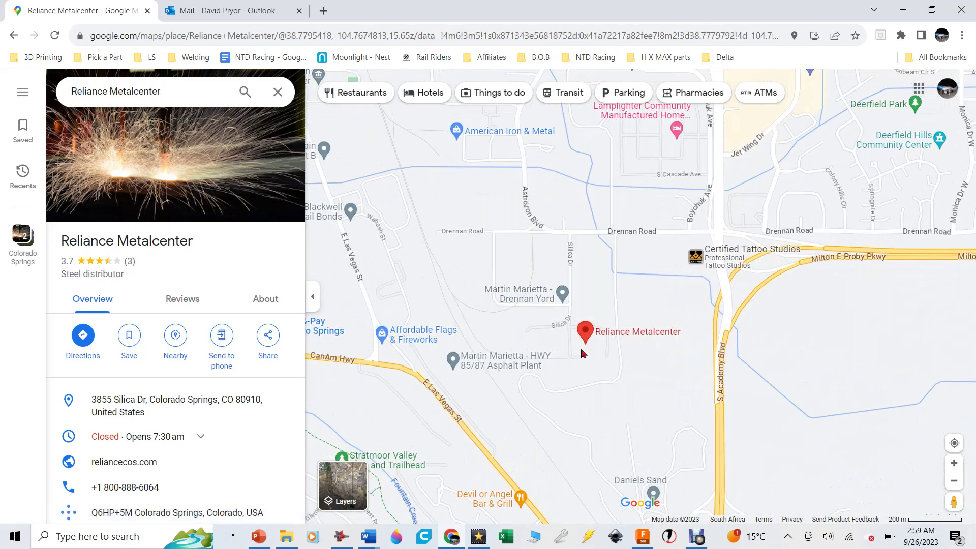
pyautogui.scroll(2, 583, 353)
pyautogui.scroll(5, 583, 353)
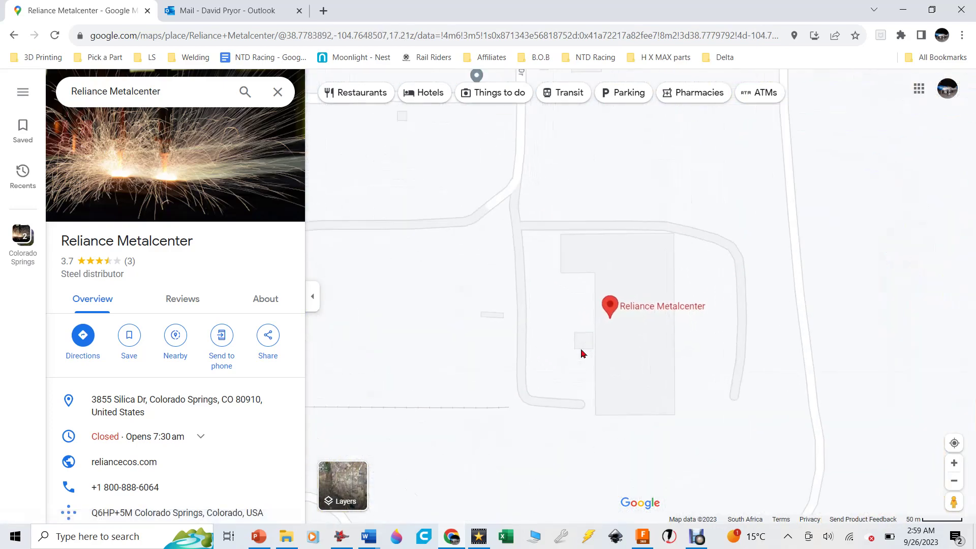
pyautogui.scroll(-4, 583, 353)
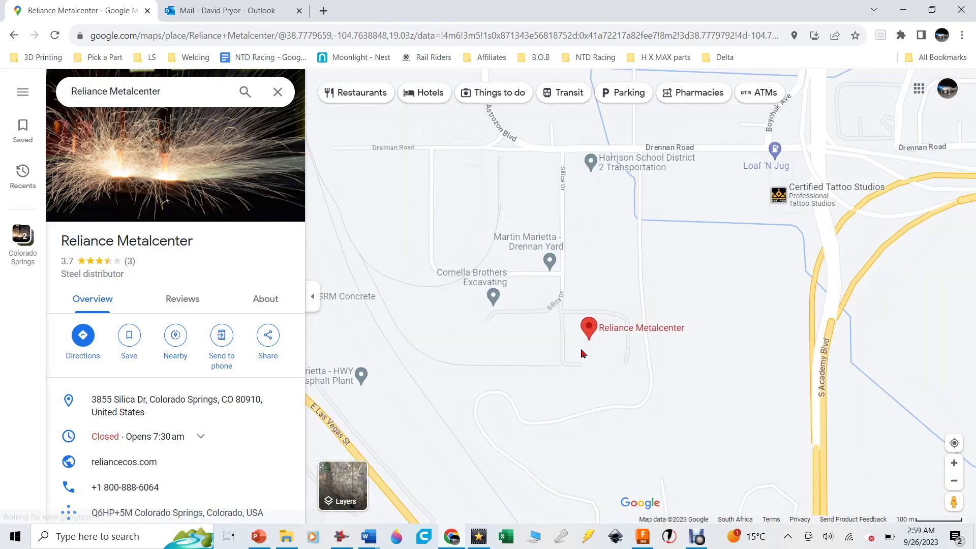